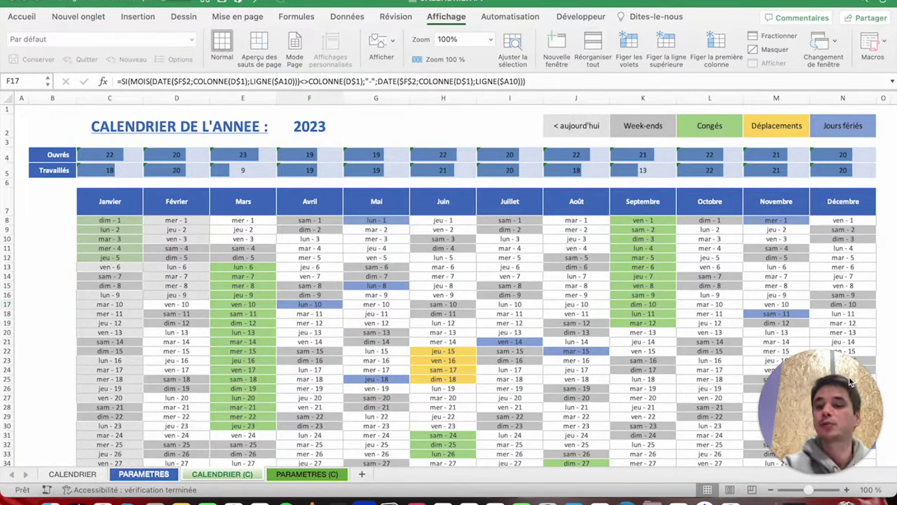
Preview the calendar for 2025 by entering it in year cell F2 and checking the dates.
{"action": "left_click", "coordinate": [25, 110]}
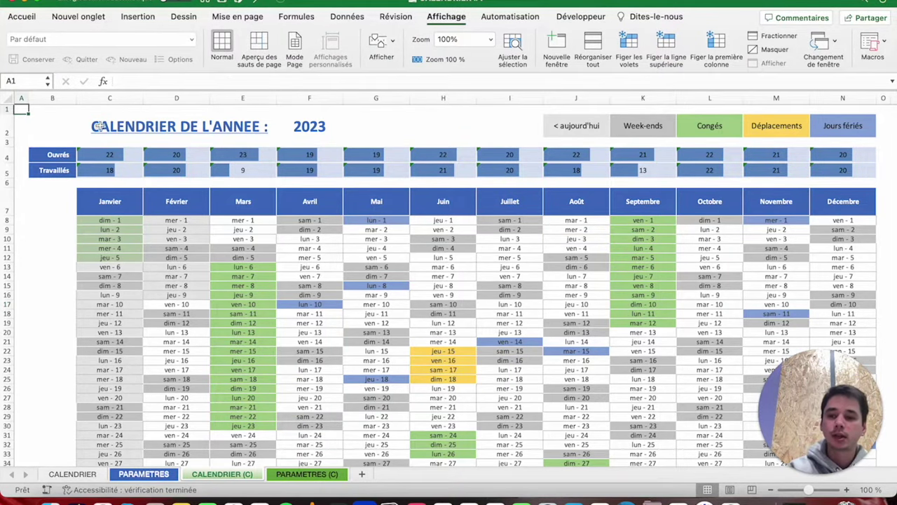
{"action": "left_click", "coordinate": [297, 122]}
{"action": "type", "text": "2025"}
{"action": "key", "text": "Return"}
{"action": "left_click", "coordinate": [317, 125]}
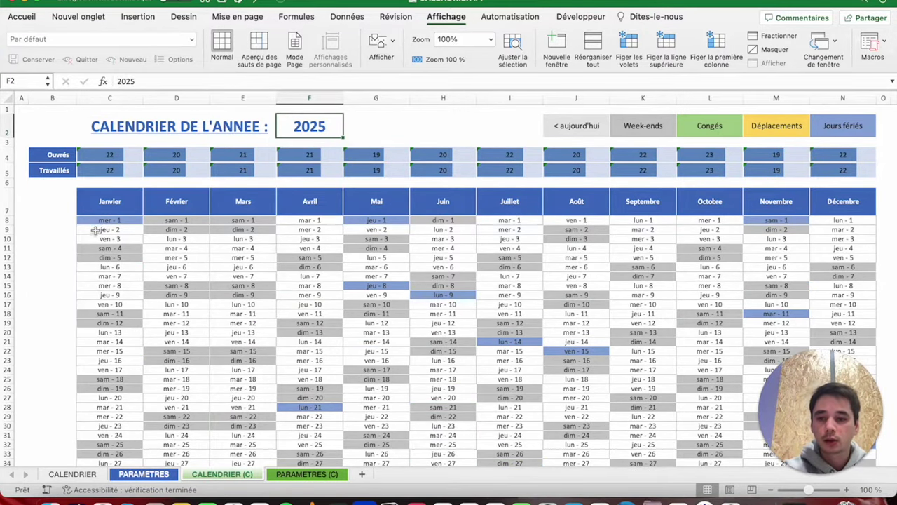
{"action": "left_click_drag", "start_coordinate": [99, 221], "coordinate": [556, 310]}
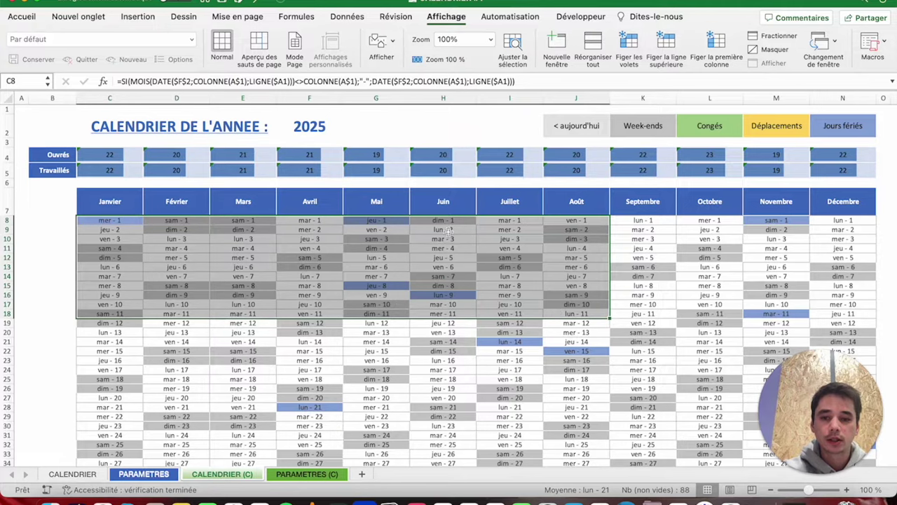
{"action": "left_click", "coordinate": [447, 229]}
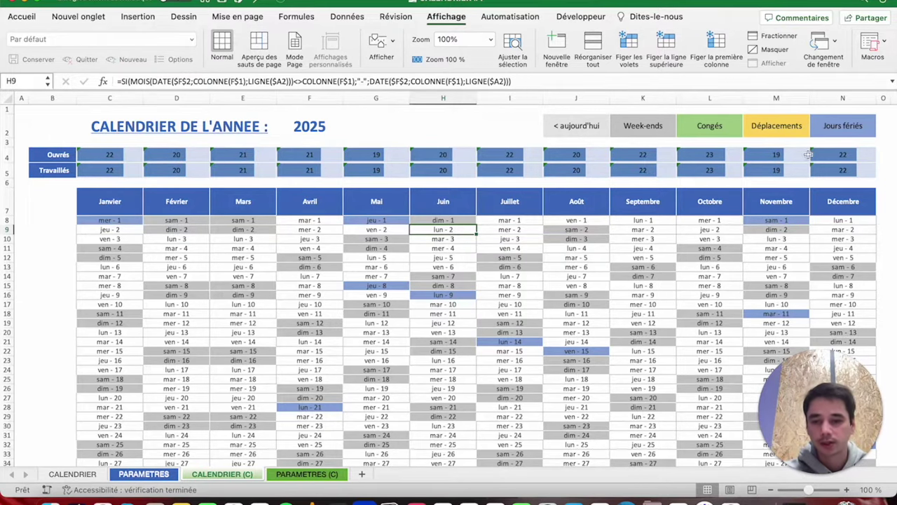
{"action": "left_click_drag", "start_coordinate": [580, 124], "coordinate": [844, 137]}
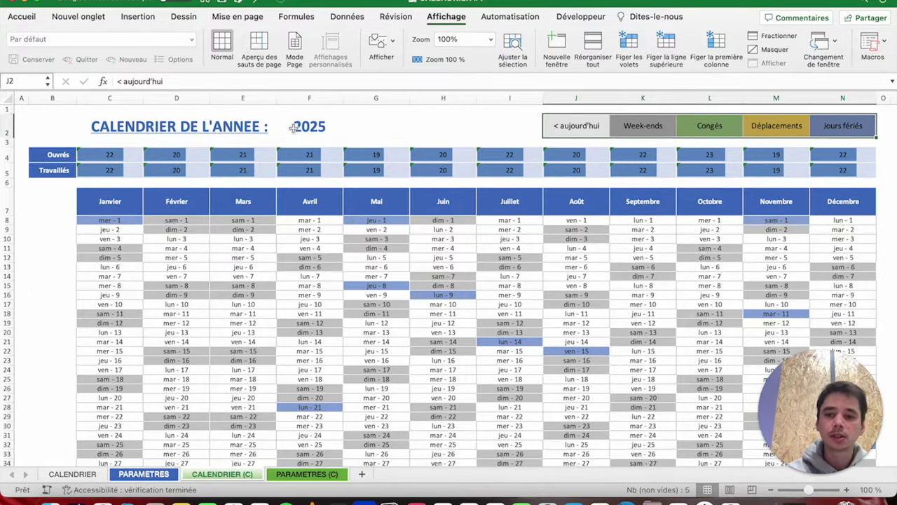
Preview 2022, restore the year to 2023, and go to the PARAMETRES (C) sheet.
{"action": "left_click", "coordinate": [293, 127]}
{"action": "left_click", "coordinate": [177, 81]}
{"action": "key", "text": "BackSpace"}
{"action": "type", "text": "2"}
{"action": "key", "text": "Return"}
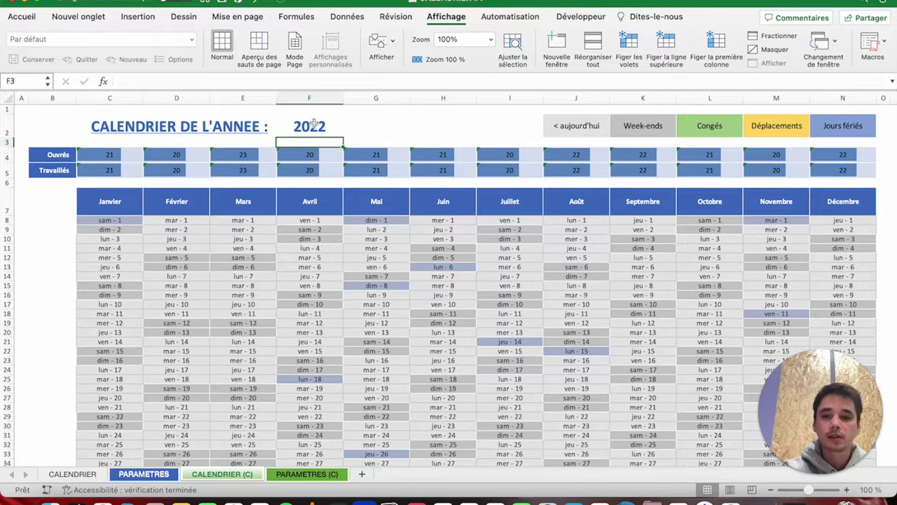
{"action": "left_click", "coordinate": [314, 126]}
{"action": "left_click", "coordinate": [147, 81]}
{"action": "key", "text": "BackSpace"}
{"action": "type", "text": "3"}
{"action": "key", "text": "Return"}
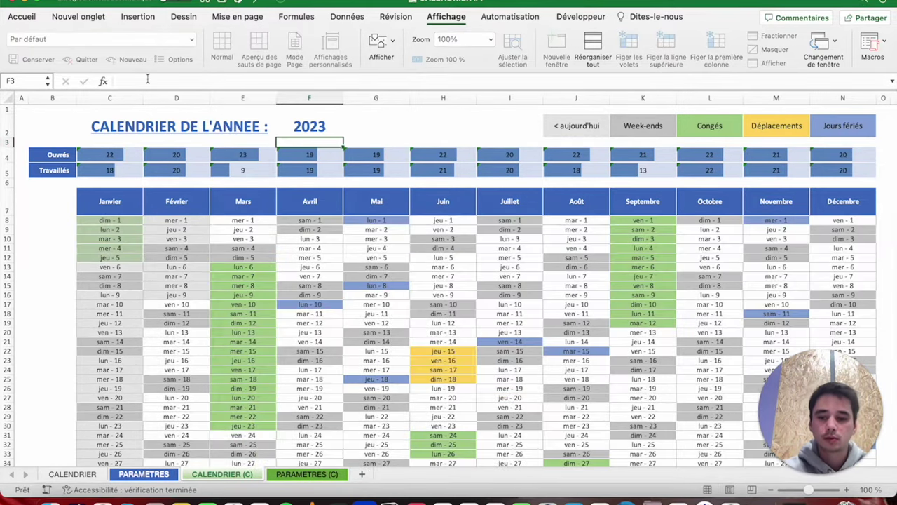
{"action": "left_click", "coordinate": [307, 474]}
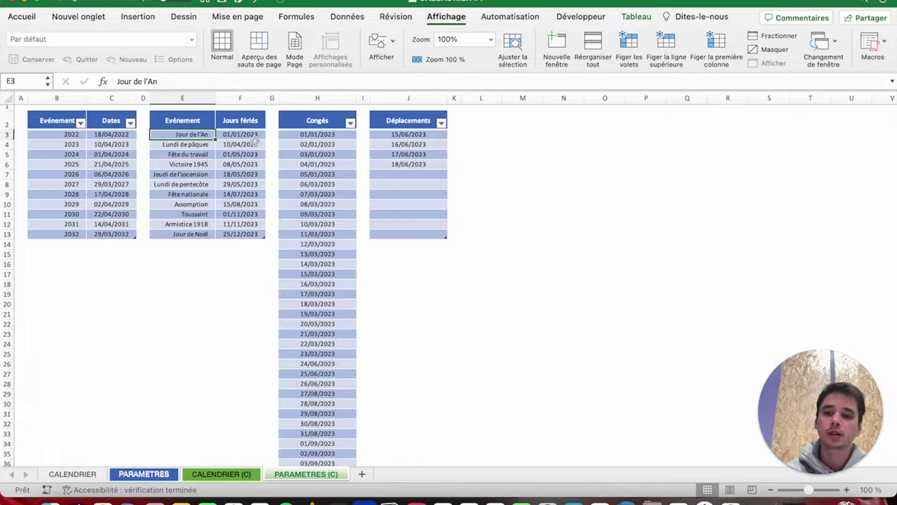
Review the Jours fériés, Congés and Déplacements date lists against the CALENDRIER (C) calendar.
{"action": "left_click_drag", "start_coordinate": [254, 140], "coordinate": [240, 233]}
{"action": "left_click_drag", "start_coordinate": [317, 134], "coordinate": [317, 406]}
{"action": "mouse_move", "coordinate": [408, 168]}
{"action": "left_mouse_down"}
{"action": "mouse_move", "coordinate": [410, 145]}
{"action": "mouse_move", "coordinate": [410, 196]}
{"action": "left_mouse_up"}
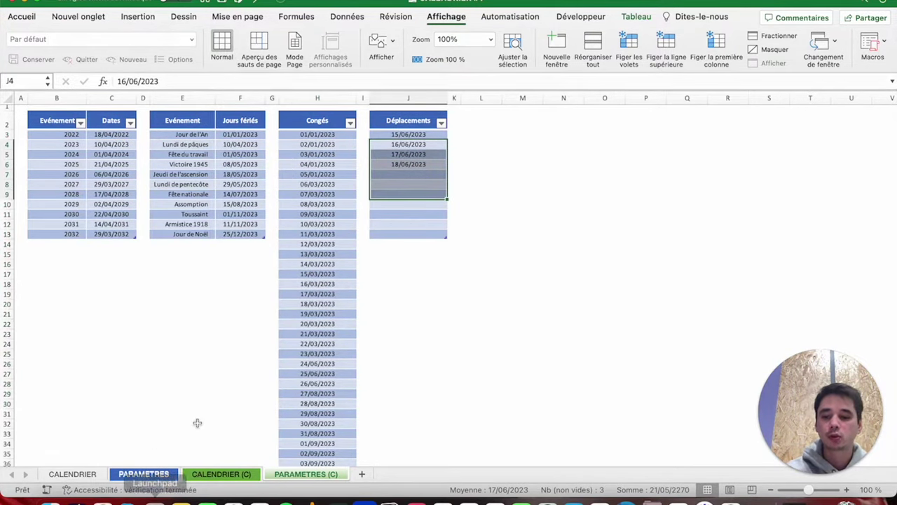
{"action": "left_click", "coordinate": [239, 475]}
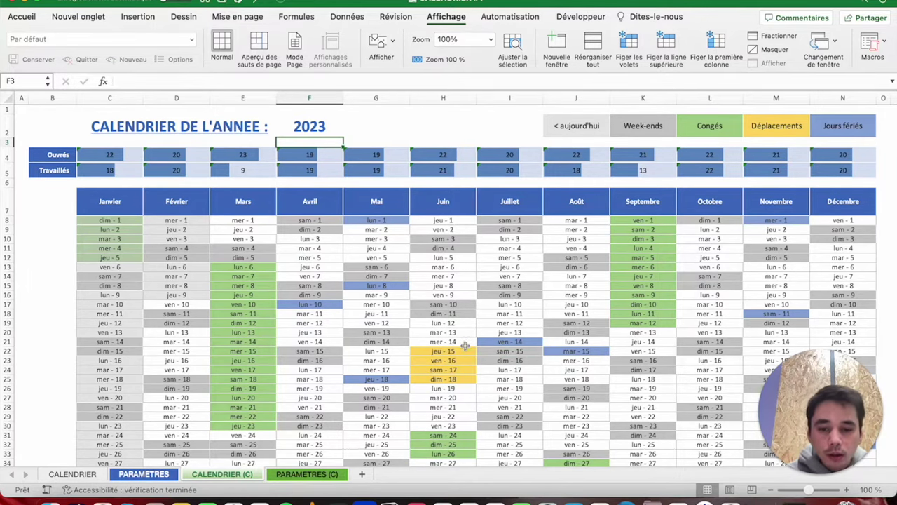
{"action": "left_click", "coordinate": [313, 475]}
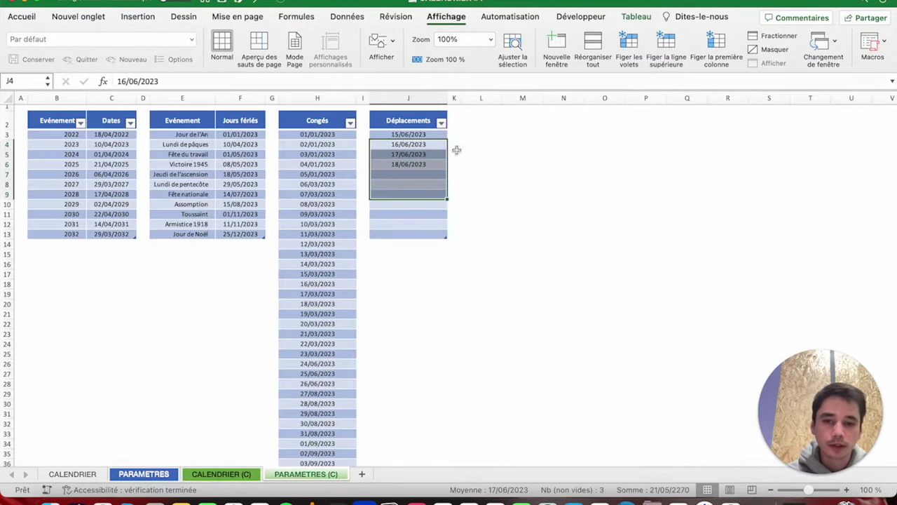
Add travel dates 19/08/2023 through 22/08/2023 in J8:J11 and check August on the calendar.
{"action": "left_click", "coordinate": [409, 136]}
{"action": "left_click", "coordinate": [409, 184]}
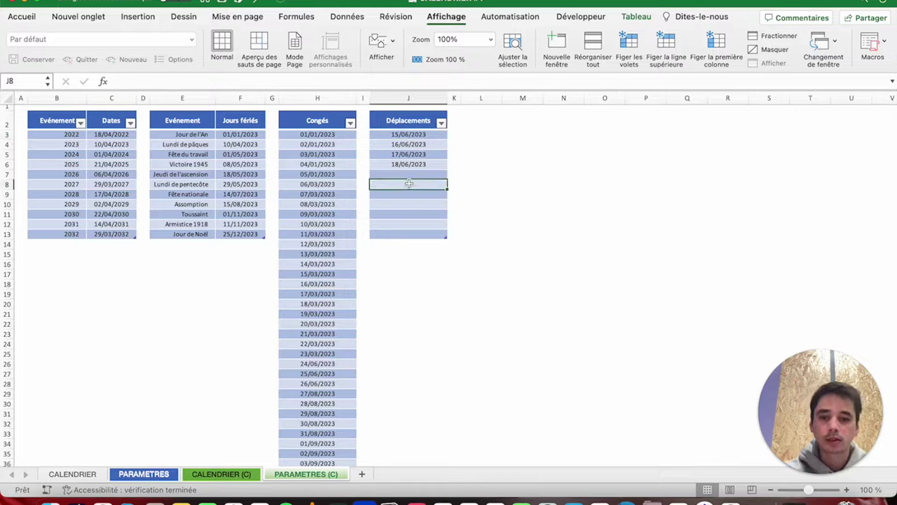
{"action": "type", "text": "19/08/2023"}
{"action": "key", "text": "Return"}
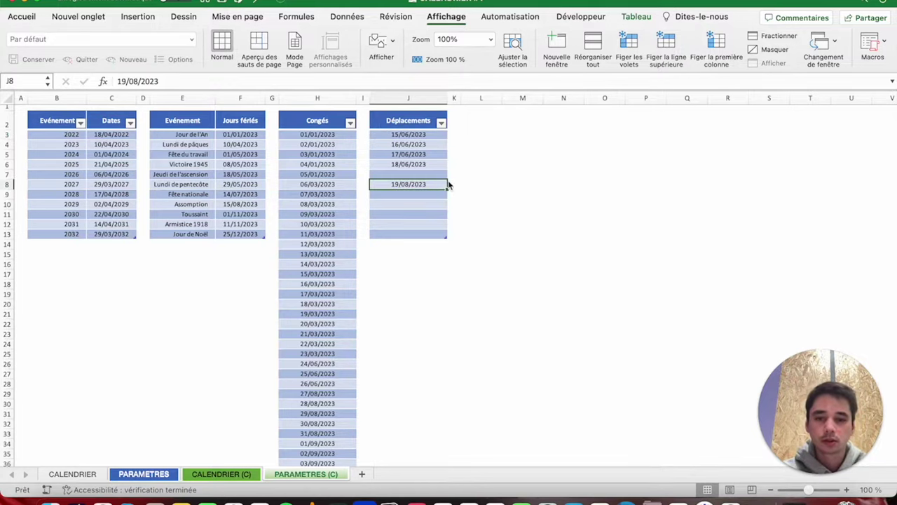
{"action": "left_click_drag", "start_coordinate": [447, 188], "coordinate": [448, 219]}
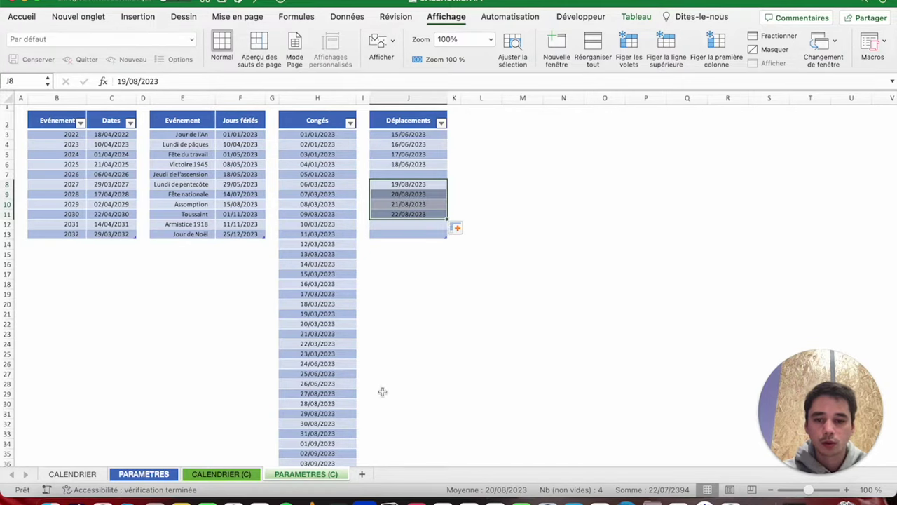
{"action": "left_click", "coordinate": [218, 475]}
{"action": "scroll", "coordinate": [601, 360], "scroll_direction": "down", "scroll_amount": 2}
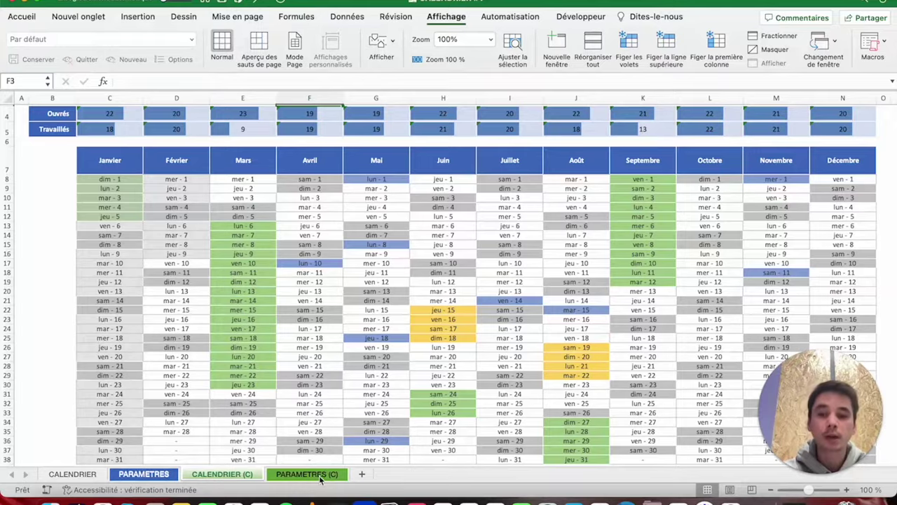
Clear all existing Congés leave dates on the PARAMETRES (C) sheet.
{"action": "left_click", "coordinate": [306, 475]}
{"action": "left_click", "coordinate": [297, 133]}
{"action": "key", "text": "ctrl+shift+Down"}
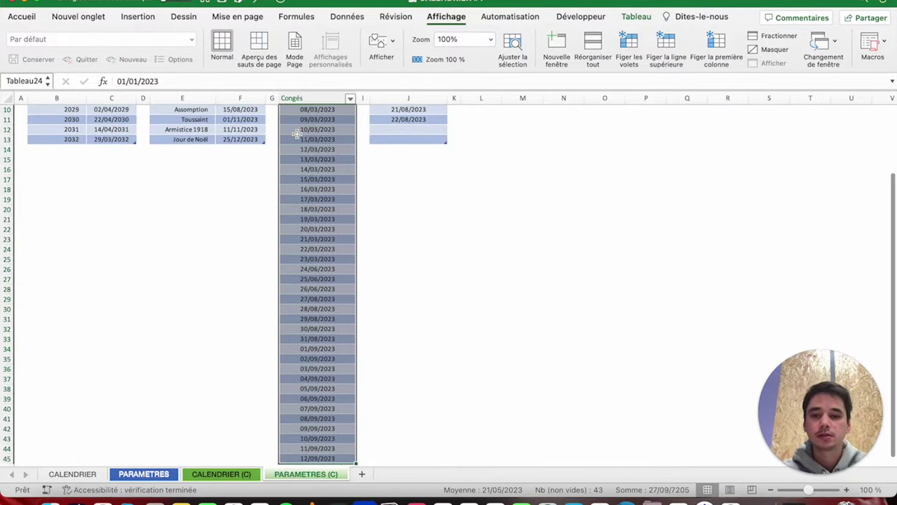
{"action": "key", "text": "Delete"}
Enter leave from 18/03/2023 in H3, fill down to 05/04/2023, and check the calendar.
{"action": "left_click", "coordinate": [298, 134]}
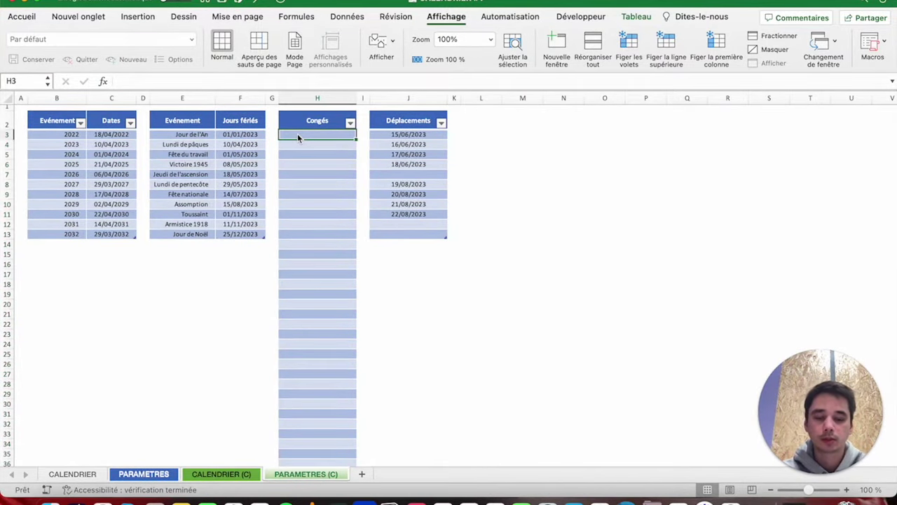
{"action": "type", "text": "0"}
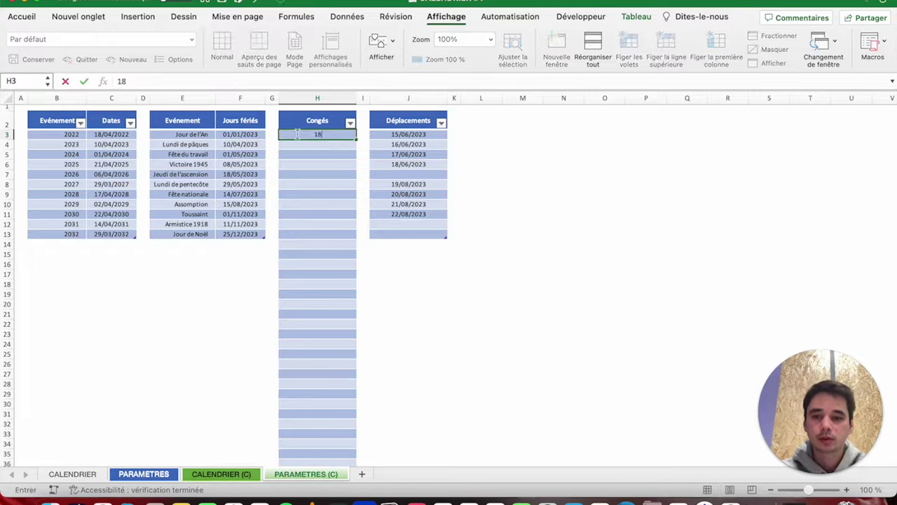
{"action": "type", "text": "3/2023"}
{"action": "key", "text": "Return"}
{"action": "left_click", "coordinate": [298, 133]}
{"action": "left_click_drag", "start_coordinate": [356, 138], "coordinate": [335, 317]}
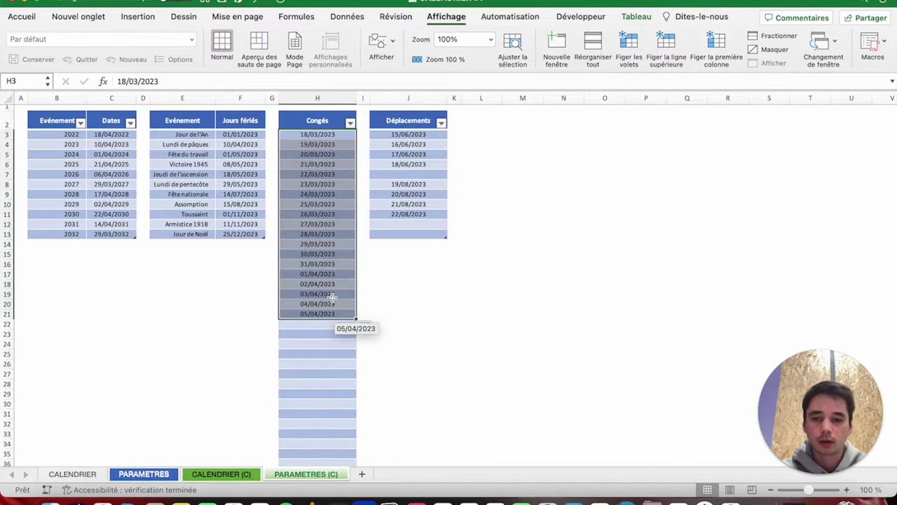
{"action": "left_click", "coordinate": [226, 475]}
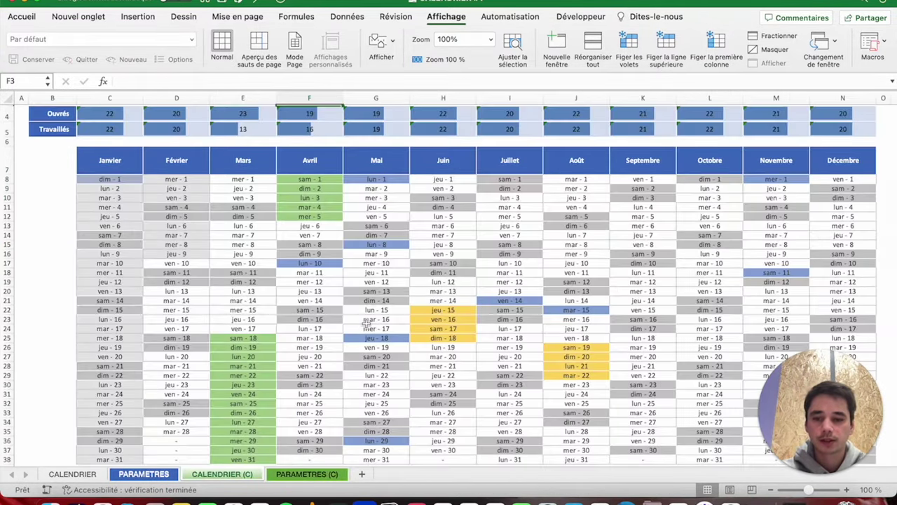
{"action": "scroll", "coordinate": [301, 236], "scroll_direction": "down", "scroll_amount": 5}
{"action": "scroll", "coordinate": [252, 288], "scroll_direction": "up", "scroll_amount": 5}
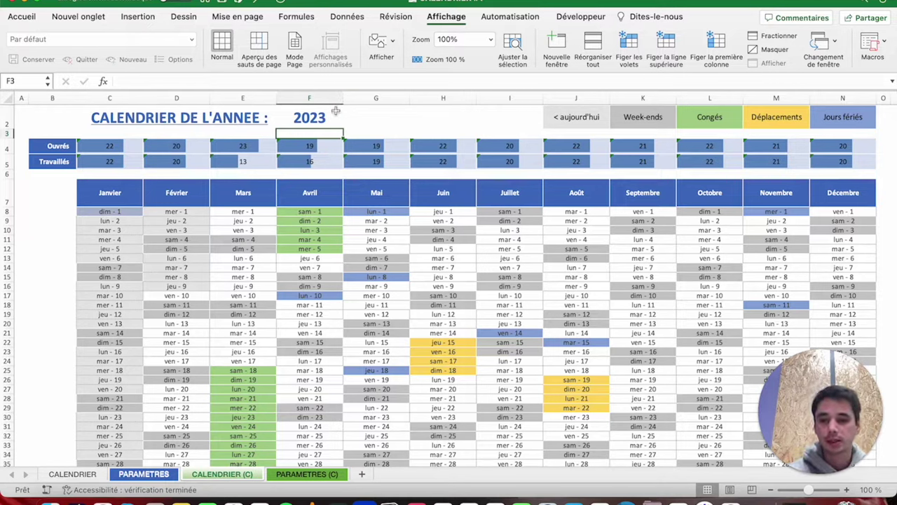
{"action": "left_click", "coordinate": [309, 116]}
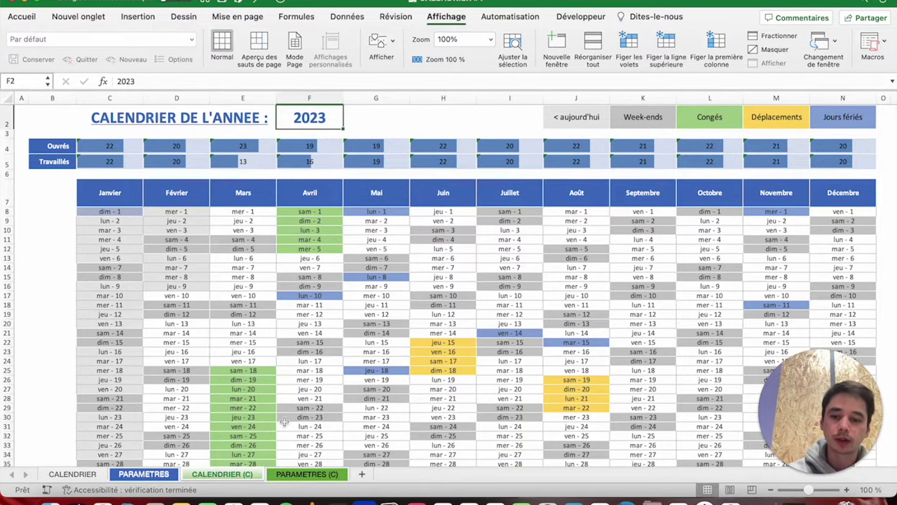
Inspect the DATE formulas behind the Jours fériés dates F3:F11, then return to CALENDRIER (C).
{"action": "left_click", "coordinate": [293, 475]}
{"action": "left_click_drag", "start_coordinate": [240, 134], "coordinate": [247, 235]}
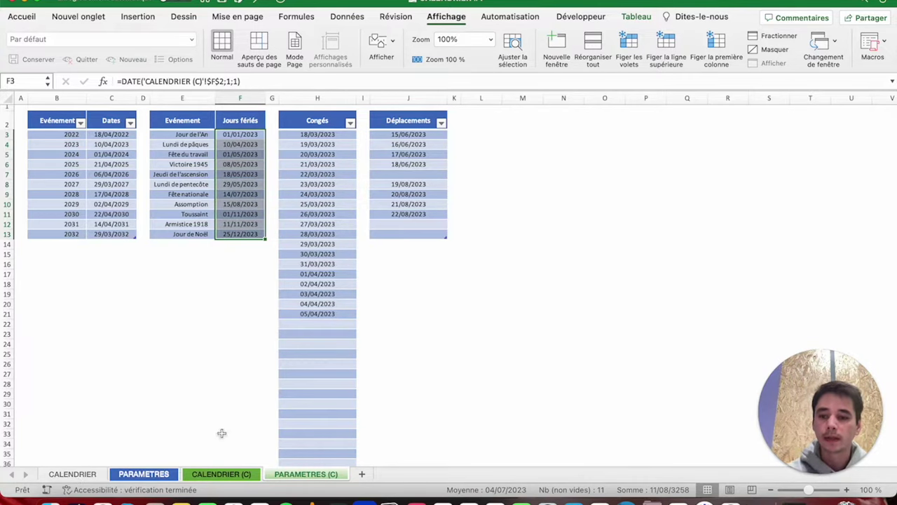
{"action": "left_click", "coordinate": [210, 476]}
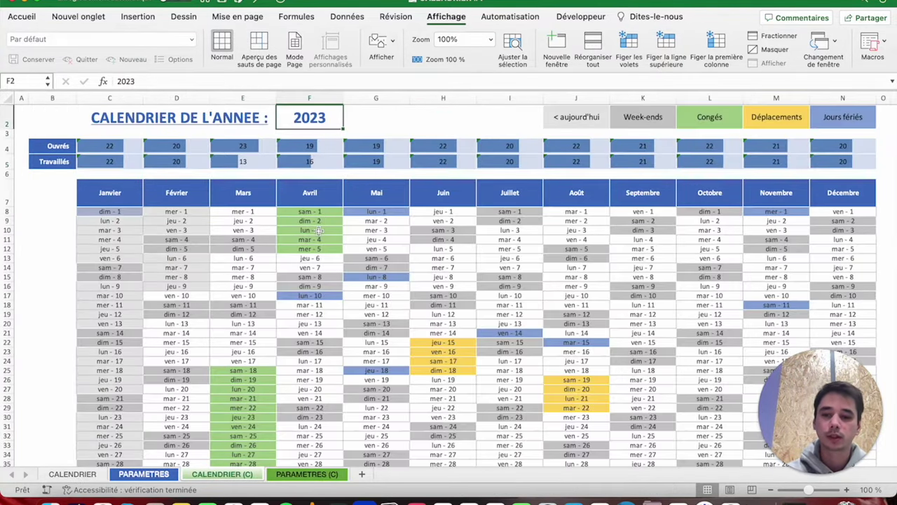
{"action": "scroll", "coordinate": [319, 230], "scroll_direction": "down", "scroll_amount": 2}
{"action": "scroll", "coordinate": [481, 225], "scroll_direction": "up", "scroll_amount": 2}
{"action": "left_click", "coordinate": [725, 116]}
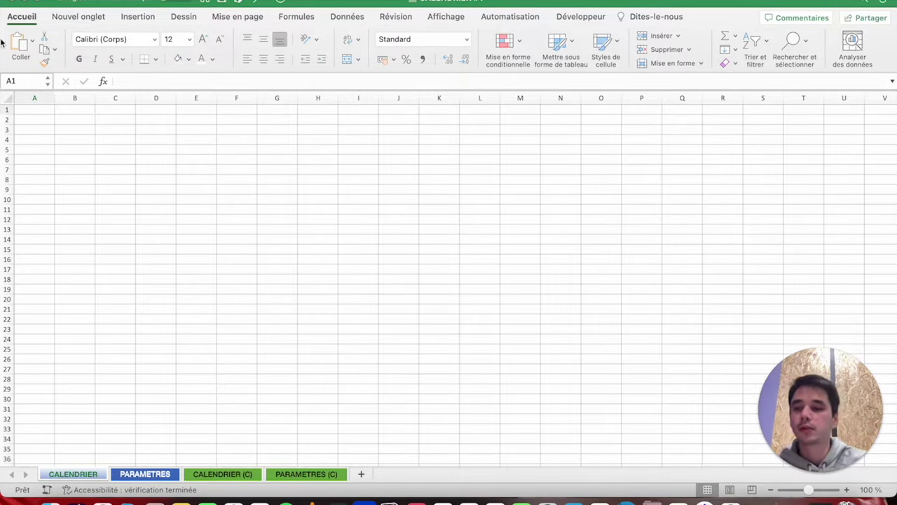
On the blank CALENDRIER sheet, narrow column A to 3 and O to 4,50, and widen B to 12.
{"action": "left_click", "coordinate": [223, 476]}
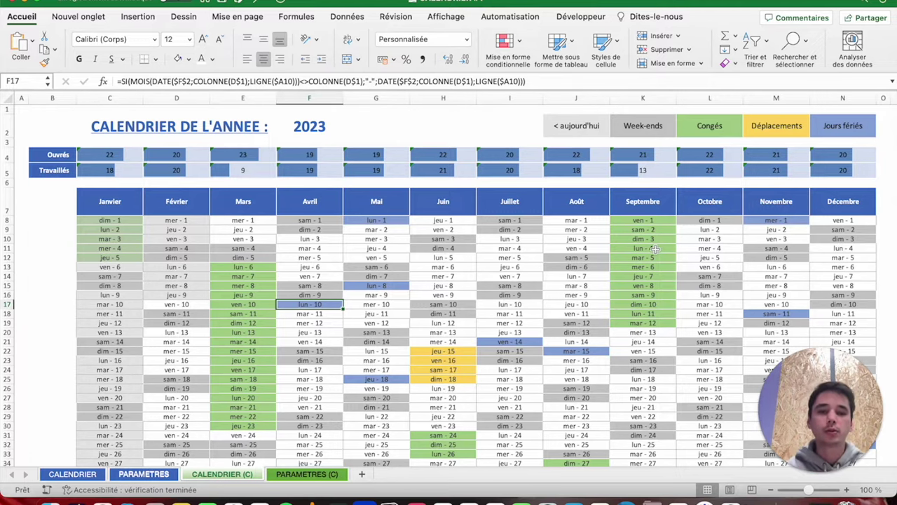
{"action": "left_click", "coordinate": [72, 475]}
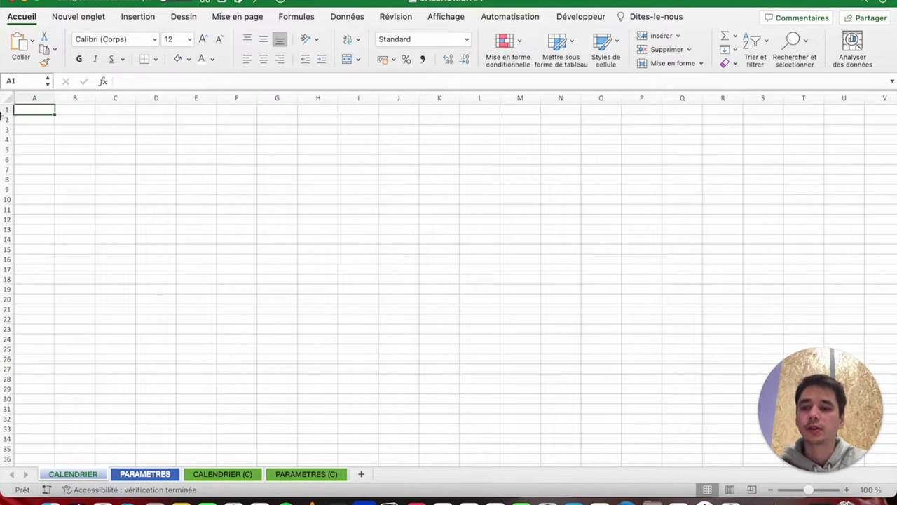
{"action": "left_click_drag", "start_coordinate": [56, 98], "coordinate": [30, 98]}
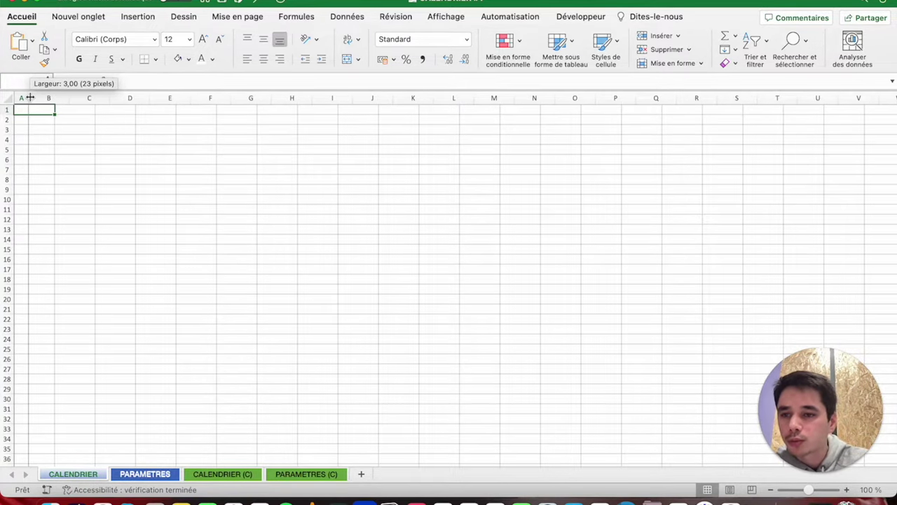
{"action": "left_click_drag", "start_coordinate": [30, 98], "coordinate": [29, 97]}
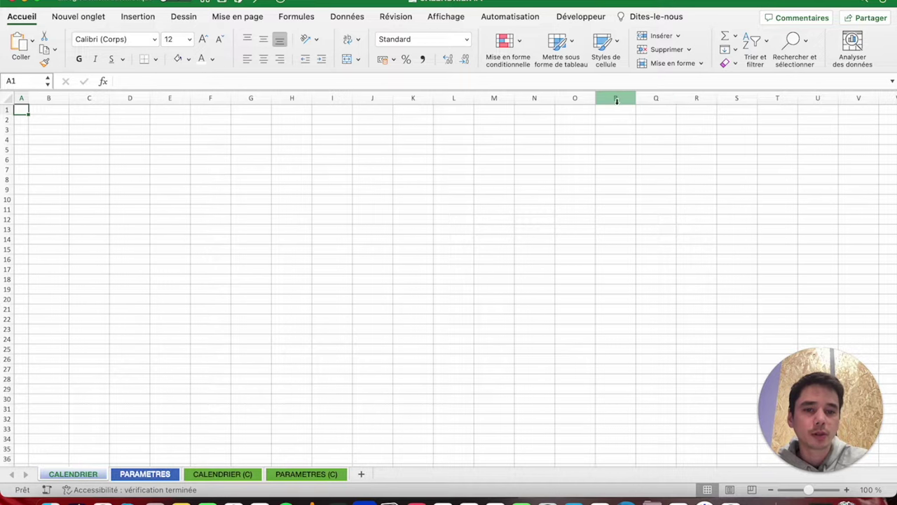
{"action": "left_click_drag", "start_coordinate": [599, 99], "coordinate": [572, 100]}
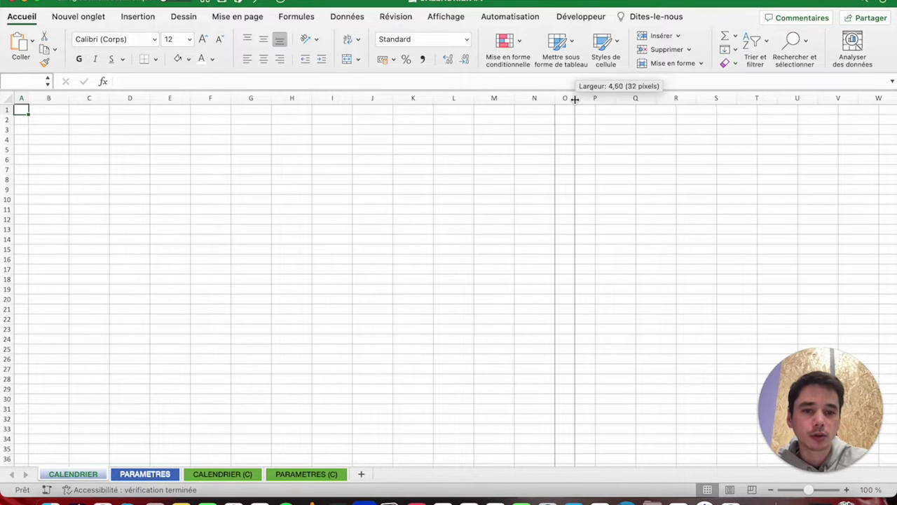
{"action": "left_click_drag", "start_coordinate": [572, 100], "coordinate": [568, 99]}
{"action": "left_click_drag", "start_coordinate": [71, 98], "coordinate": [77, 98]}
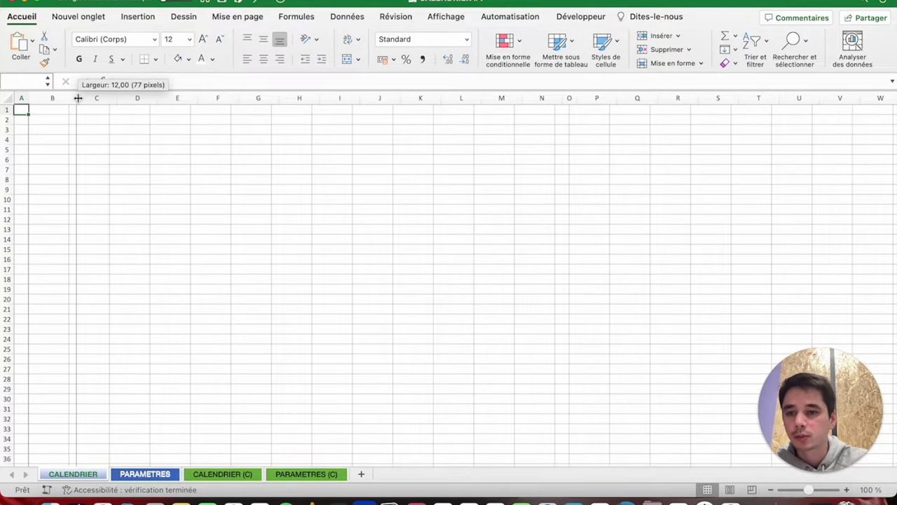
{"action": "left_click_drag", "start_coordinate": [77, 98], "coordinate": [78, 98]}
{"action": "left_click", "coordinate": [103, 98]}
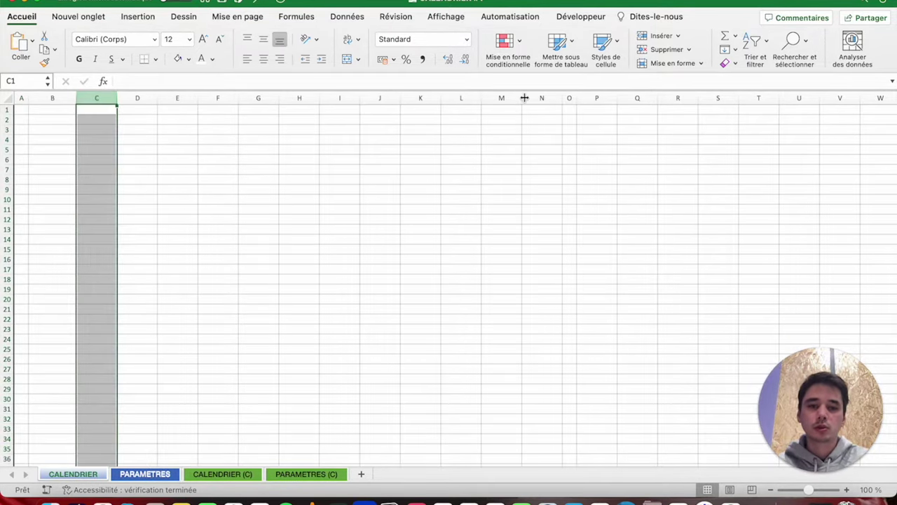
Set the width of the month columns C through N to 17.
{"action": "left_click", "coordinate": [535, 98], "text": "shift"}
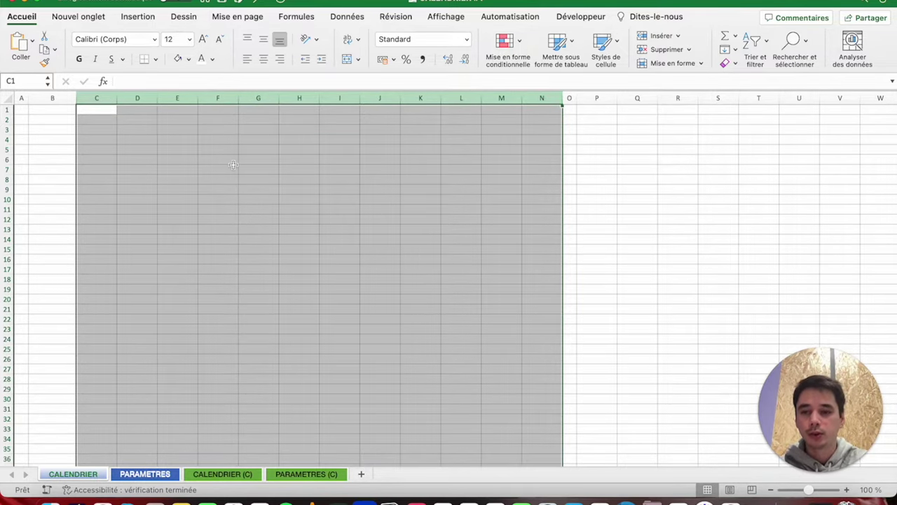
{"action": "left_click", "coordinate": [94, 97]}
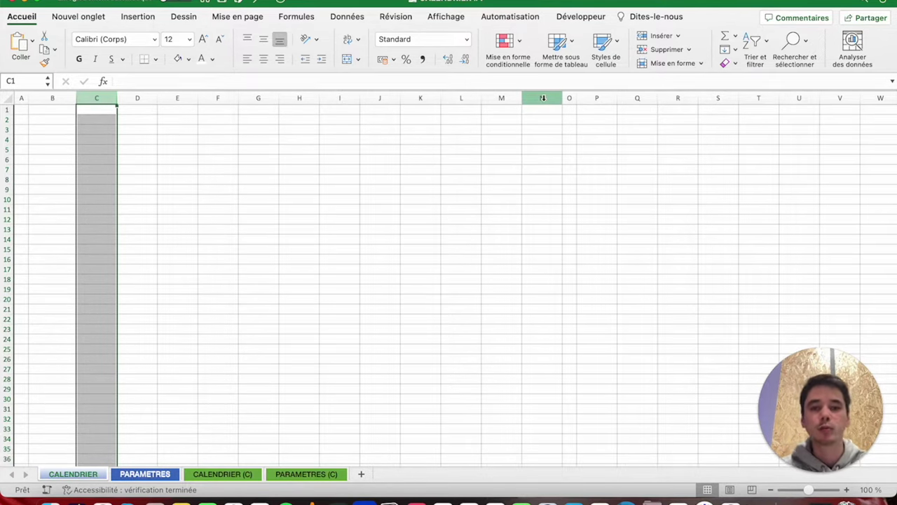
{"action": "left_click", "coordinate": [543, 98], "text": "shift"}
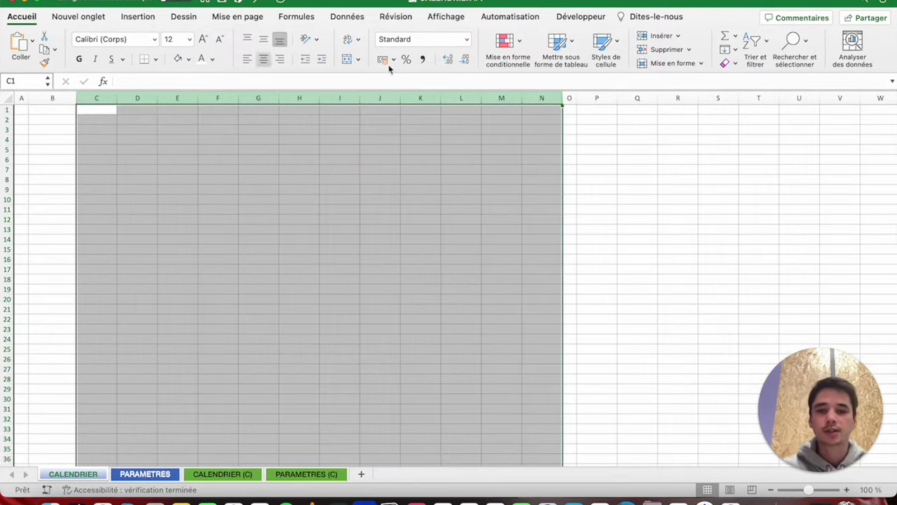
{"action": "right_click", "coordinate": [539, 99]}
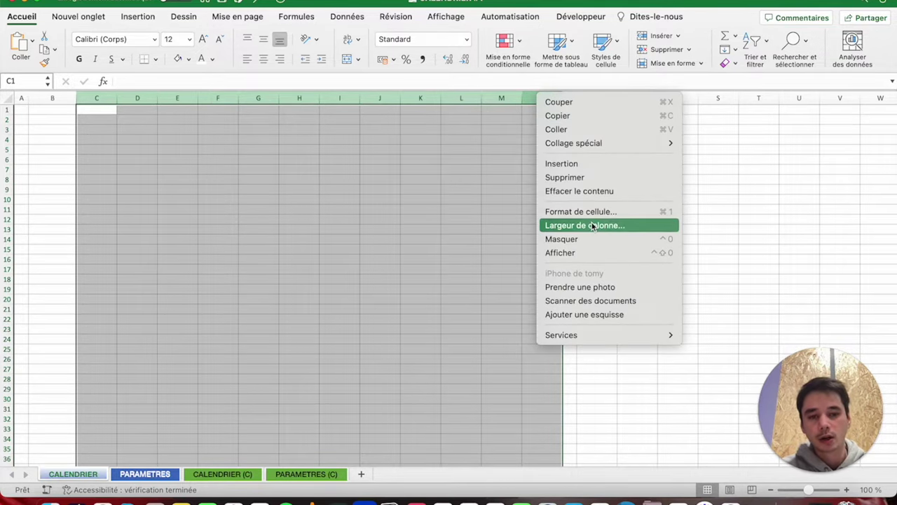
{"action": "left_click", "coordinate": [588, 225]}
{"action": "type", "text": "17"}
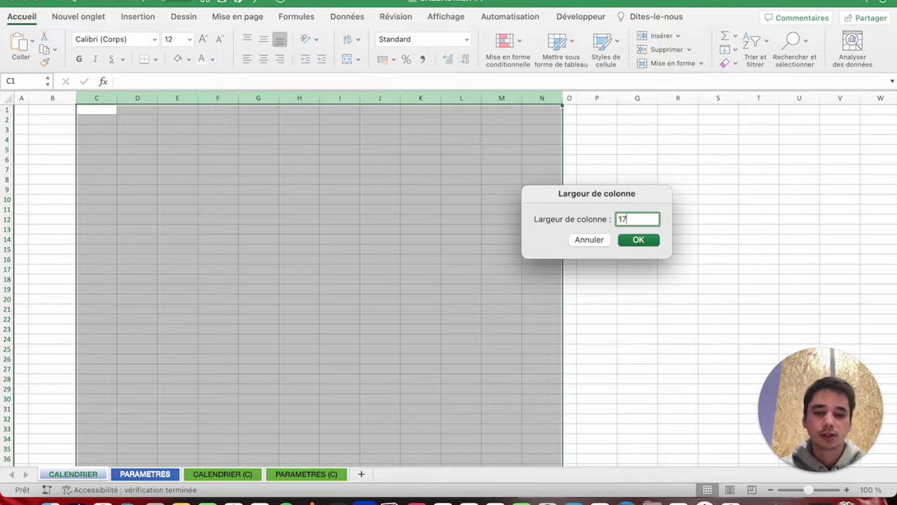
{"action": "key", "text": "Return"}
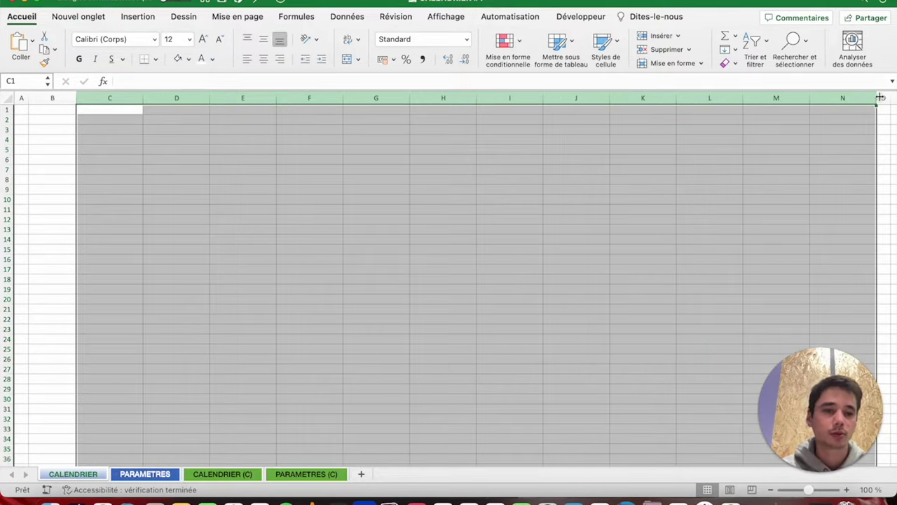
{"action": "left_click_drag", "start_coordinate": [876, 98], "coordinate": [877, 98]}
{"action": "left_click", "coordinate": [706, 147]}
{"action": "left_click", "coordinate": [113, 108]}
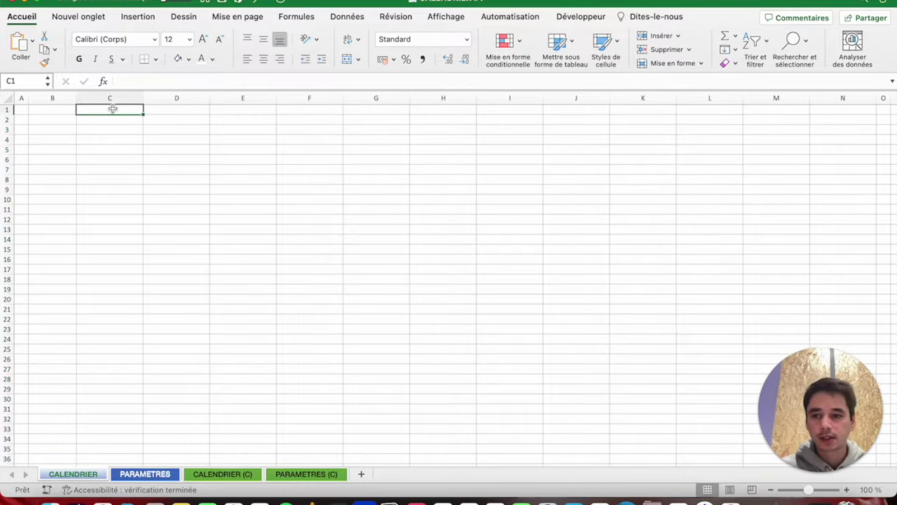
Make row 2 taller, about 35 pixels high.
{"action": "left_click_drag", "start_coordinate": [5, 114], "coordinate": [5, 113]}
{"action": "left_click", "coordinate": [6, 109]}
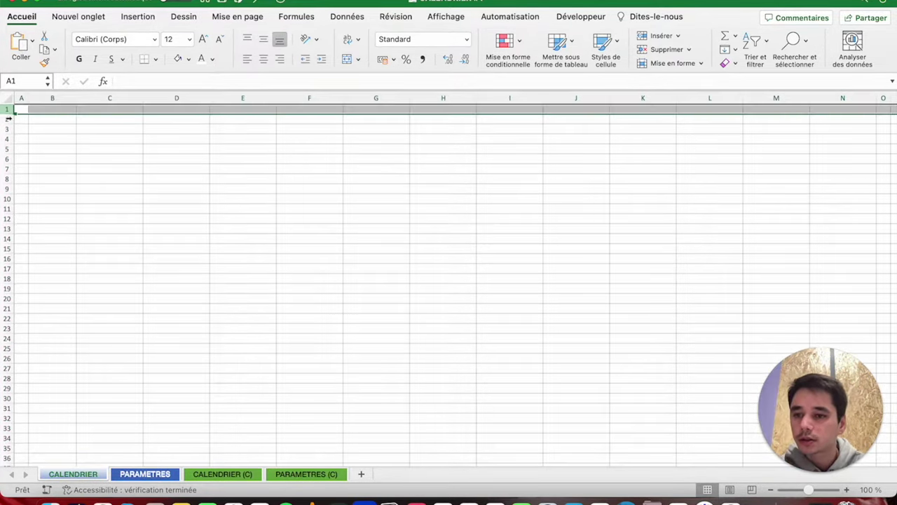
{"action": "left_click", "coordinate": [6, 128], "text": "super"}
{"action": "right_click", "coordinate": [6, 128]}
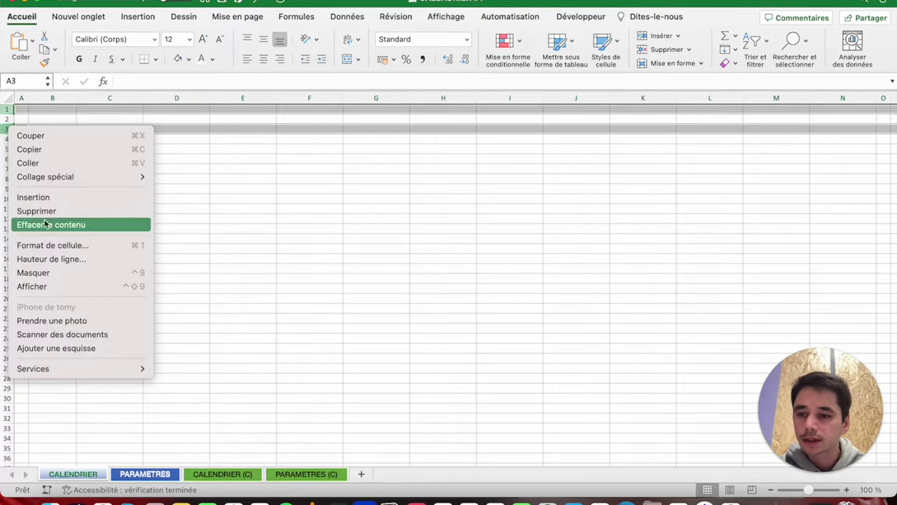
{"action": "left_click", "coordinate": [127, 259]}
{"action": "key", "text": "Return"}
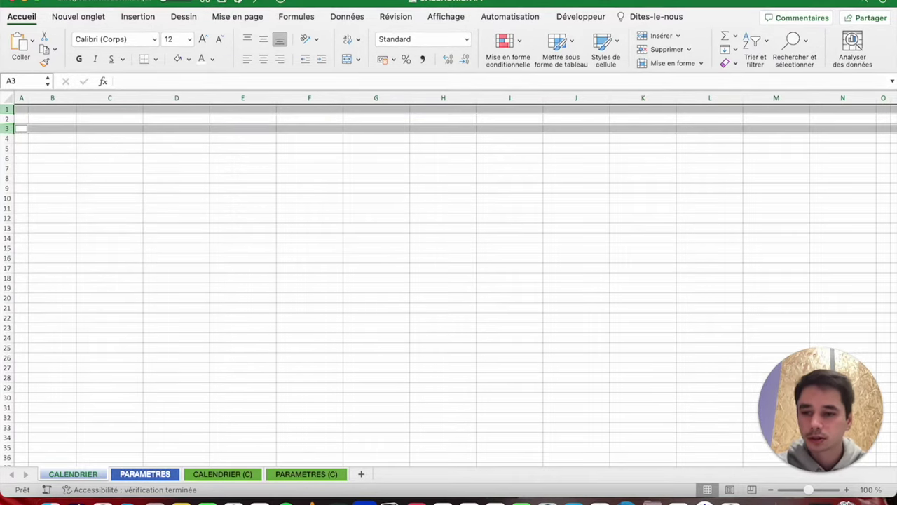
{"action": "left_click", "coordinate": [11, 123]}
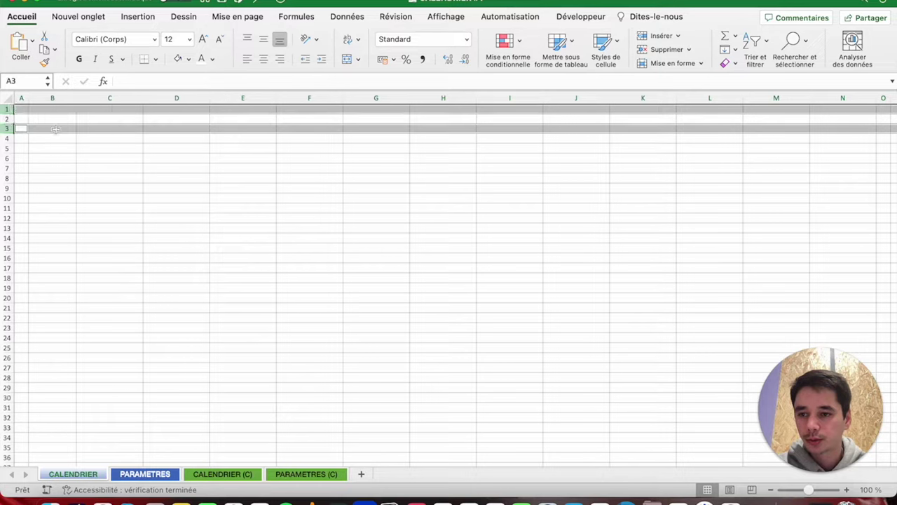
{"action": "left_click_drag", "start_coordinate": [11, 123], "coordinate": [10, 136]}
{"action": "left_click", "coordinate": [105, 172]}
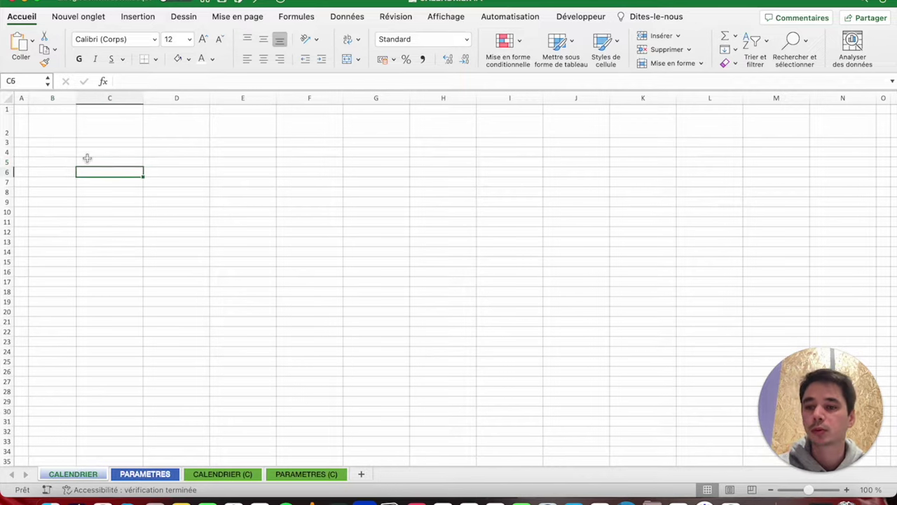
Set rows 4 and 5 to height 25 and make row 6 about 45 pixels tall.
{"action": "left_click", "coordinate": [6, 142]}
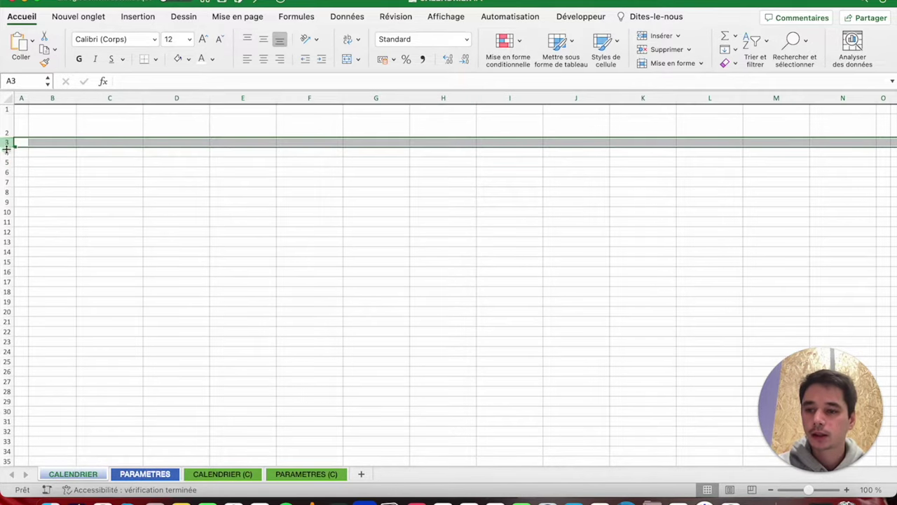
{"action": "left_click", "coordinate": [8, 151]}
{"action": "left_click", "coordinate": [8, 162], "text": "super"}
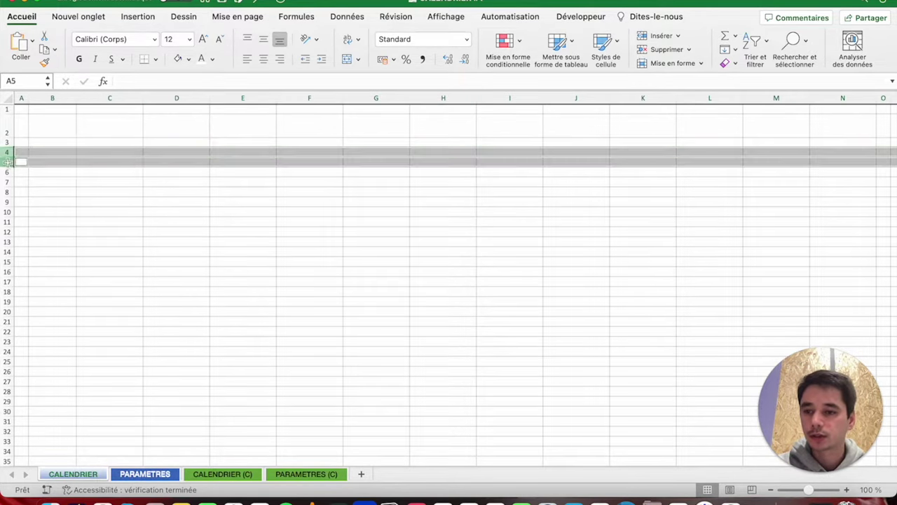
{"action": "right_click", "coordinate": [8, 162]}
{"action": "left_click", "coordinate": [40, 295]}
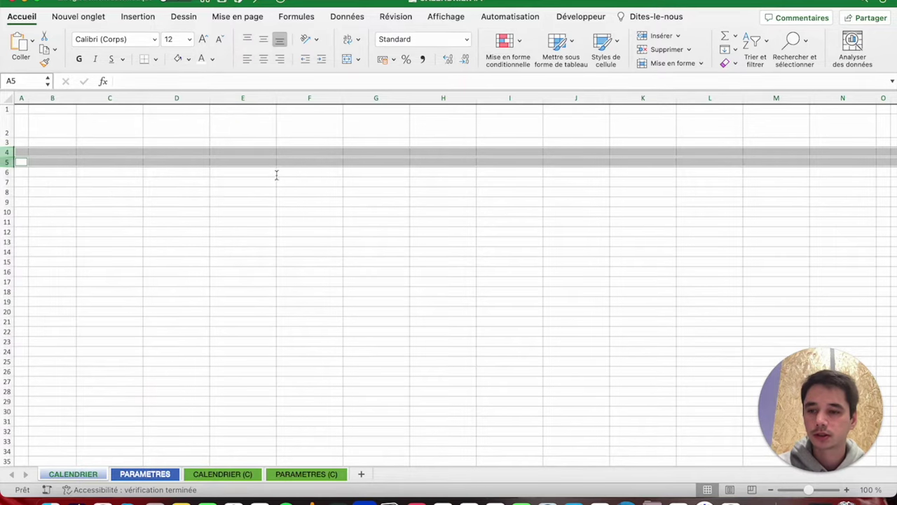
{"action": "type", "text": "25"}
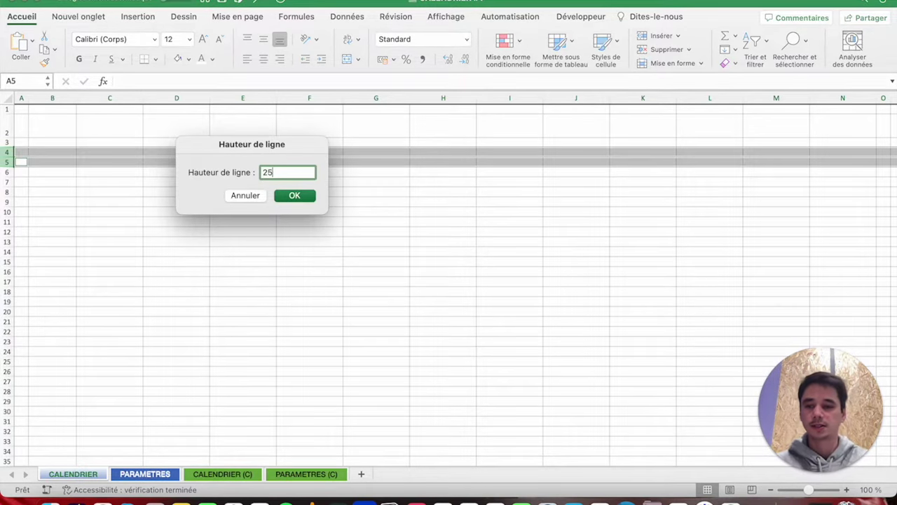
{"action": "key", "text": "Return"}
{"action": "left_click", "coordinate": [9, 185]}
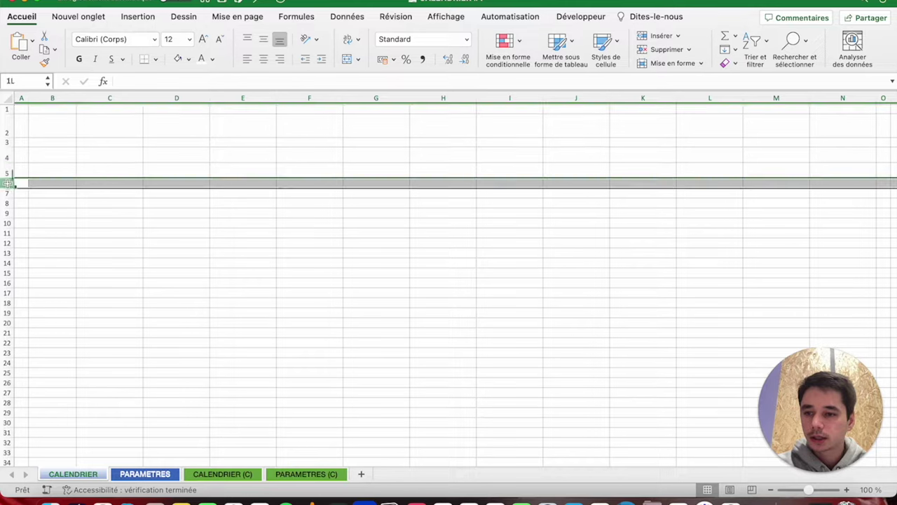
{"action": "left_click_drag", "start_coordinate": [8, 188], "coordinate": [7, 206]}
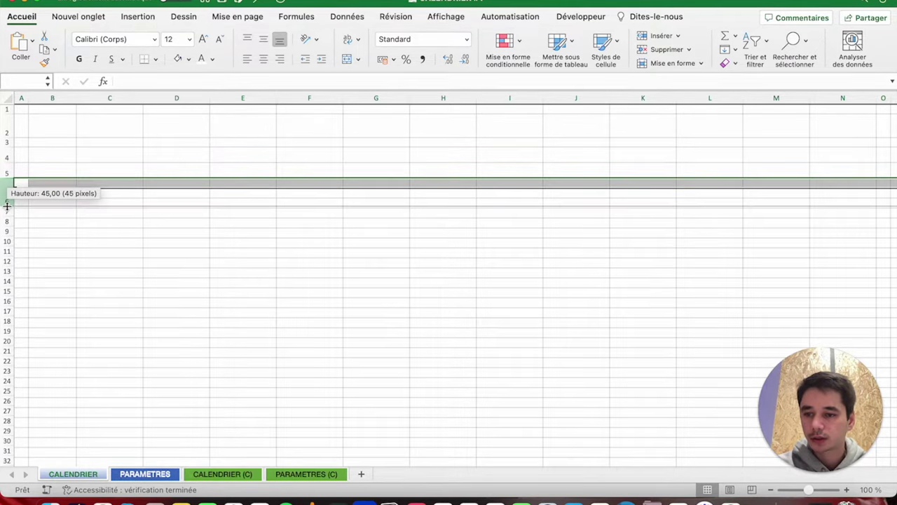
{"action": "left_click_drag", "start_coordinate": [7, 206], "coordinate": [8, 207]}
Give rows 7 through 37 a row height of 15.
{"action": "left_click", "coordinate": [7, 211]}
{"action": "scroll", "coordinate": [17, 362], "scroll_direction": "down", "scroll_amount": 2}
{"action": "scroll", "coordinate": [25, 370], "scroll_direction": "down", "scroll_amount": 10}
{"action": "left_click", "coordinate": [8, 336], "text": "shift"}
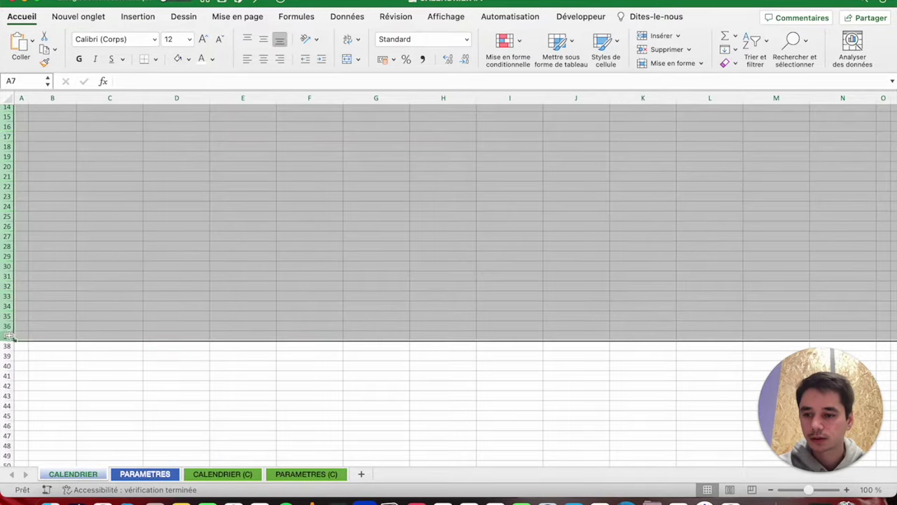
{"action": "right_click", "coordinate": [9, 337]}
{"action": "left_click", "coordinate": [49, 379]}
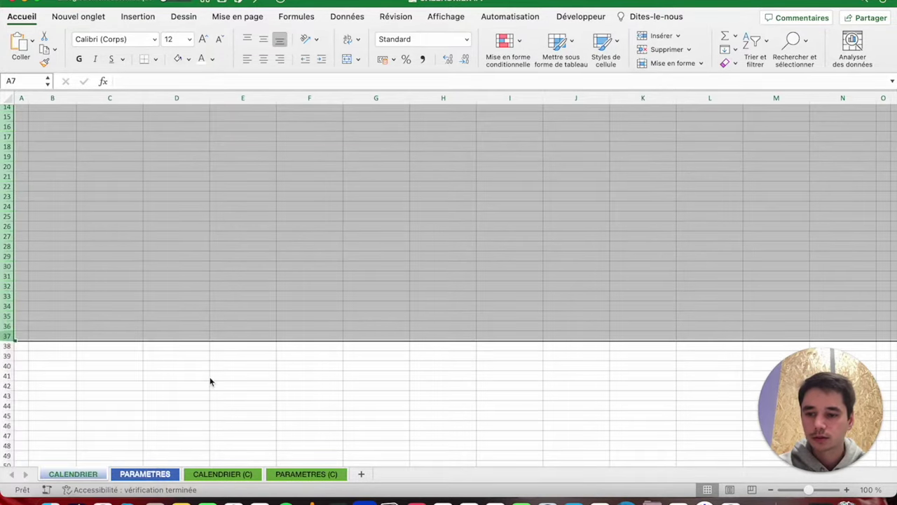
{"action": "type", "text": "15"}
{"action": "key", "text": "Return"}
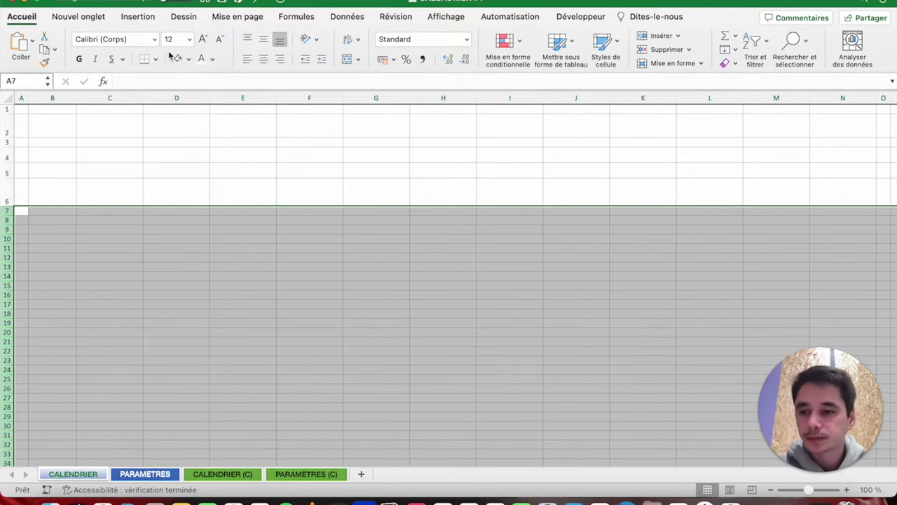
{"action": "left_click", "coordinate": [58, 125]}
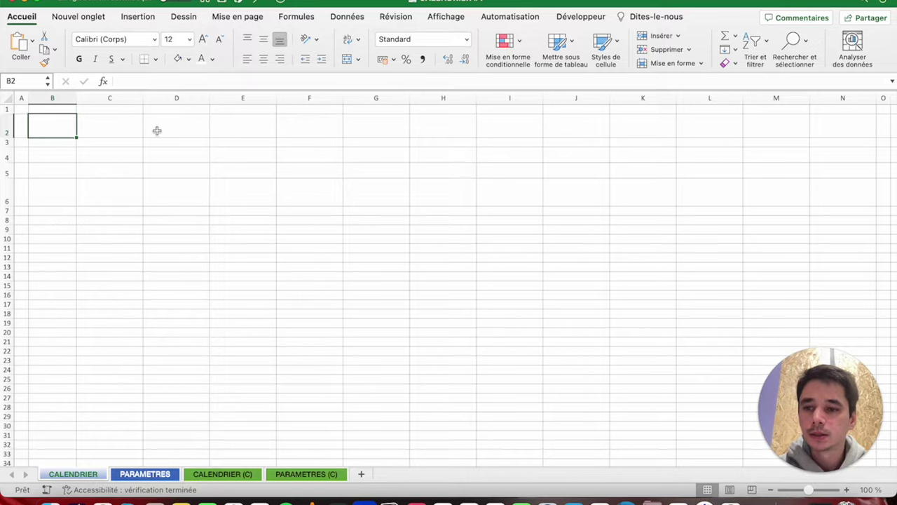
{"action": "left_click", "coordinate": [250, 123]}
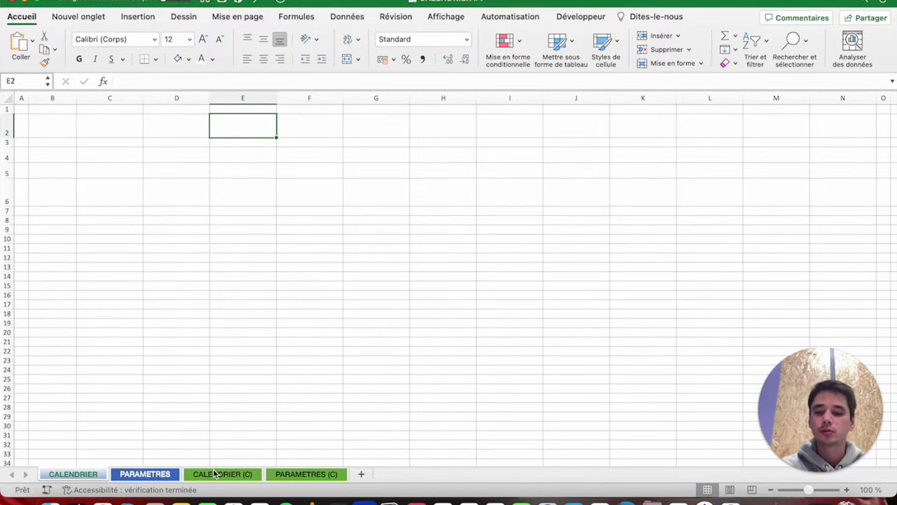
{"action": "left_click", "coordinate": [215, 474]}
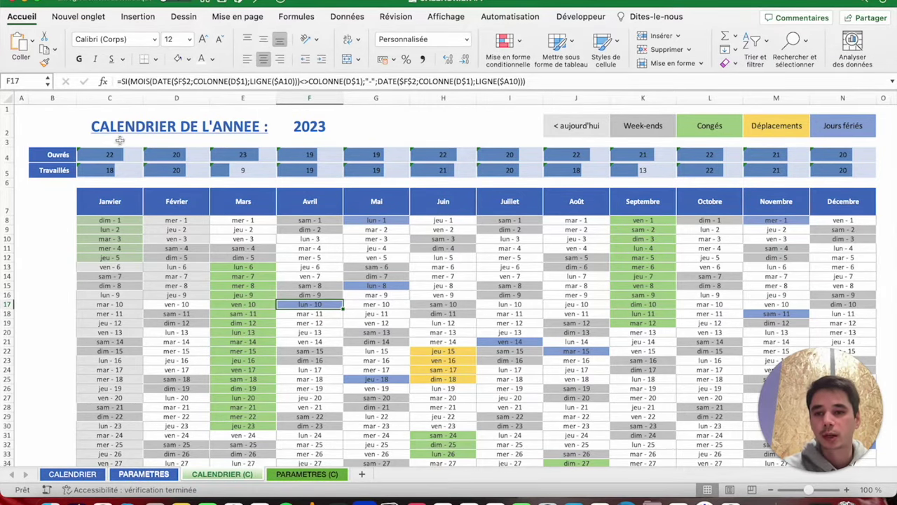
{"action": "left_click", "coordinate": [71, 473]}
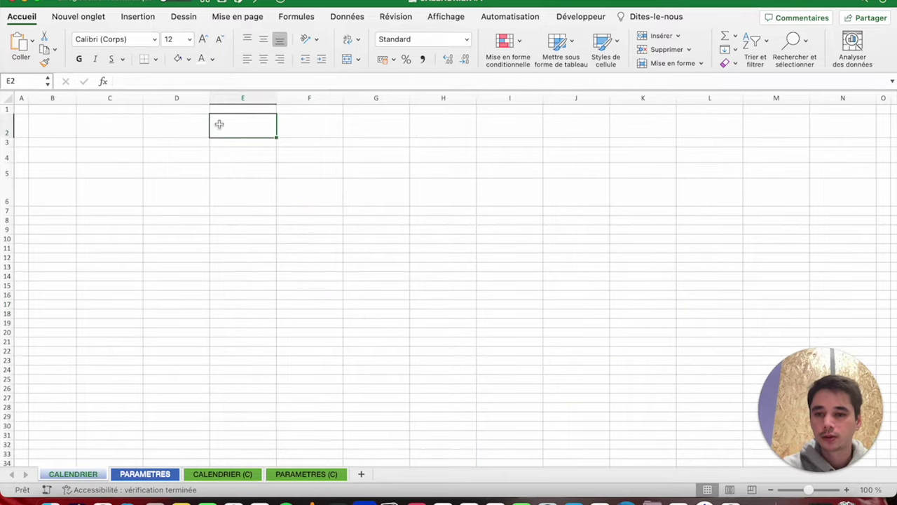
Enter the title 'CALENDRIER DE L'ANNÉE :' in E2, right-aligned and vertically centred.
{"action": "type", "text": "CALENDRIER DE L'ANNÉE"}
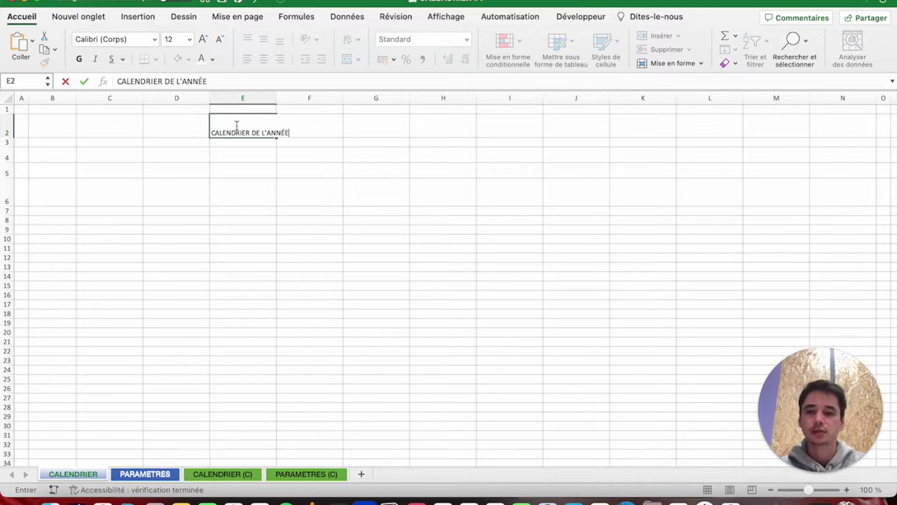
{"action": "key", "text": "Return"}
{"action": "left_click", "coordinate": [238, 125]}
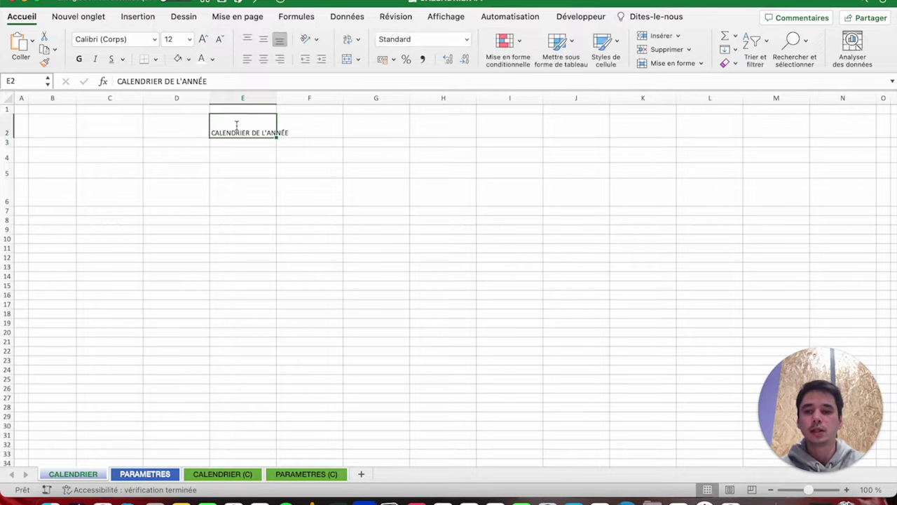
{"action": "left_click", "coordinate": [263, 58]}
{"action": "left_click", "coordinate": [261, 42]}
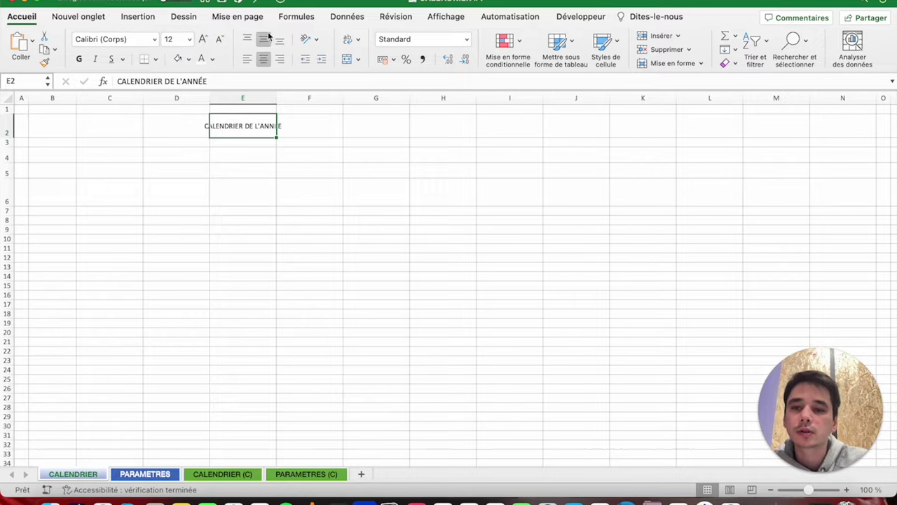
{"action": "left_click", "coordinate": [280, 59]}
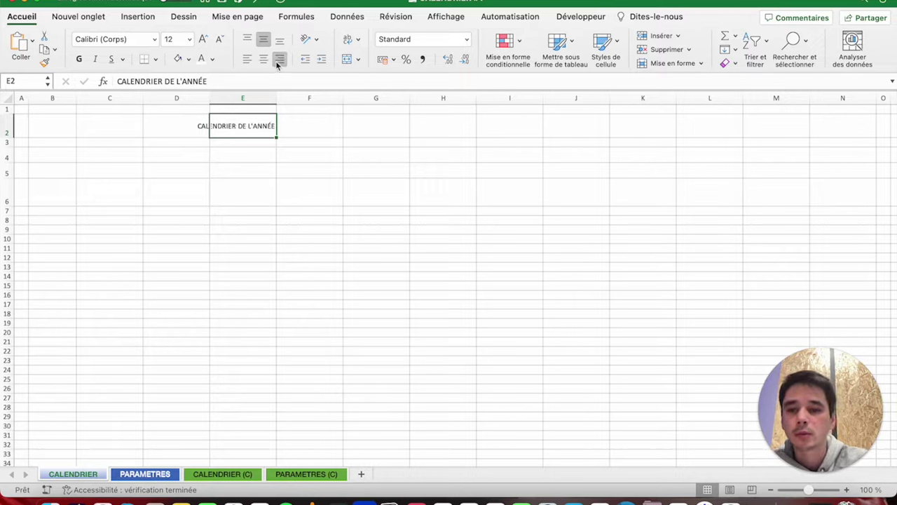
{"action": "double_click", "coordinate": [272, 127]}
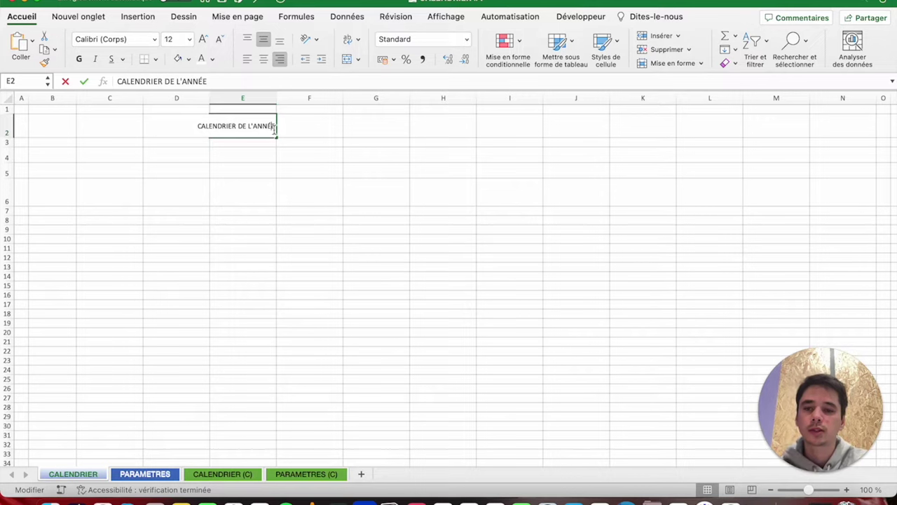
{"action": "type", "text": " :"}
{"action": "key", "text": "Return"}
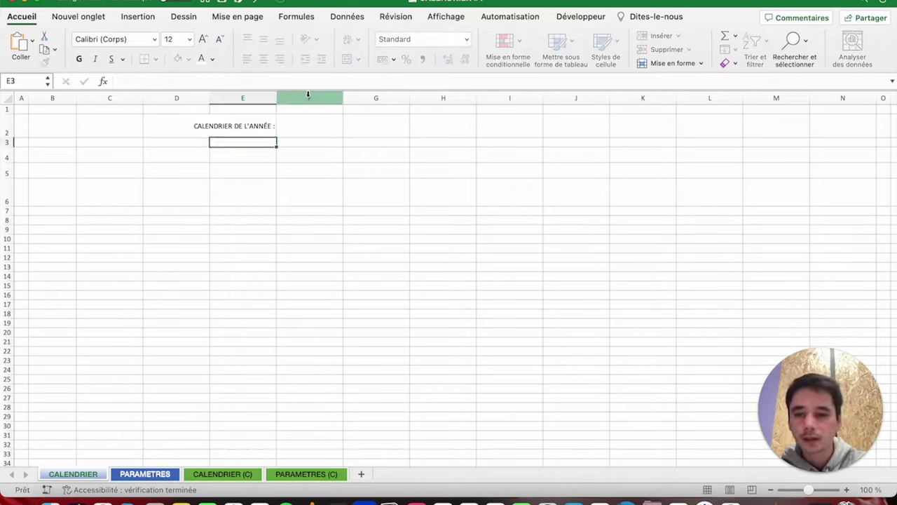
{"action": "key", "text": "Up"}
Format the title with an indent, size 26, dark blue, bold and underlined.
{"action": "left_click", "coordinate": [321, 59]}
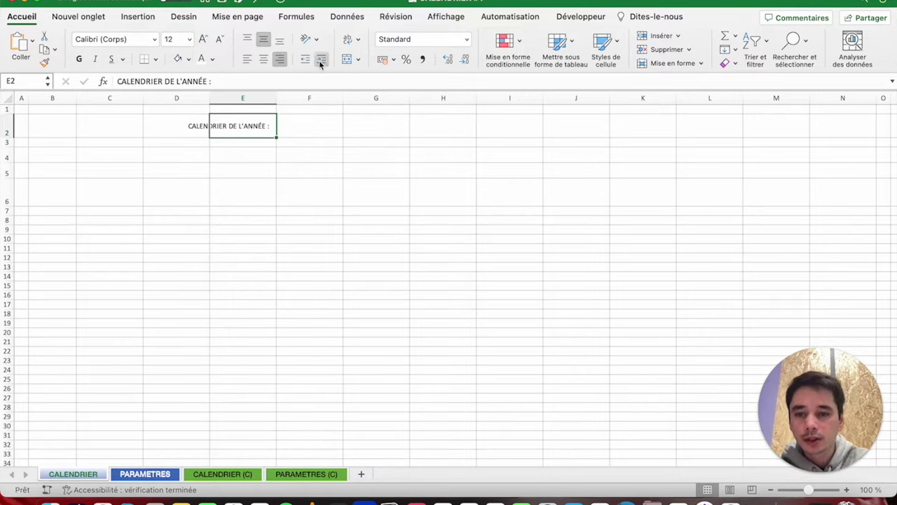
{"action": "left_click", "coordinate": [189, 39]}
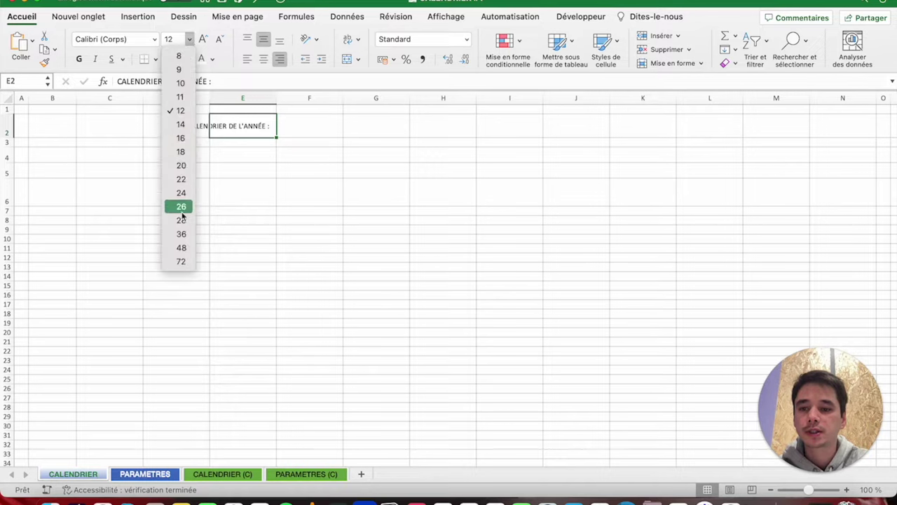
{"action": "left_click", "coordinate": [180, 207]}
{"action": "left_click", "coordinate": [211, 59]}
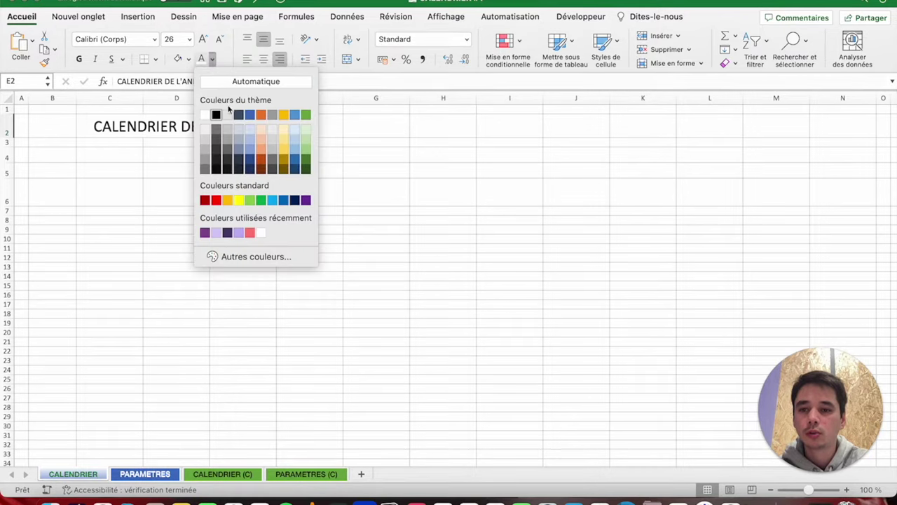
{"action": "left_click", "coordinate": [251, 115]}
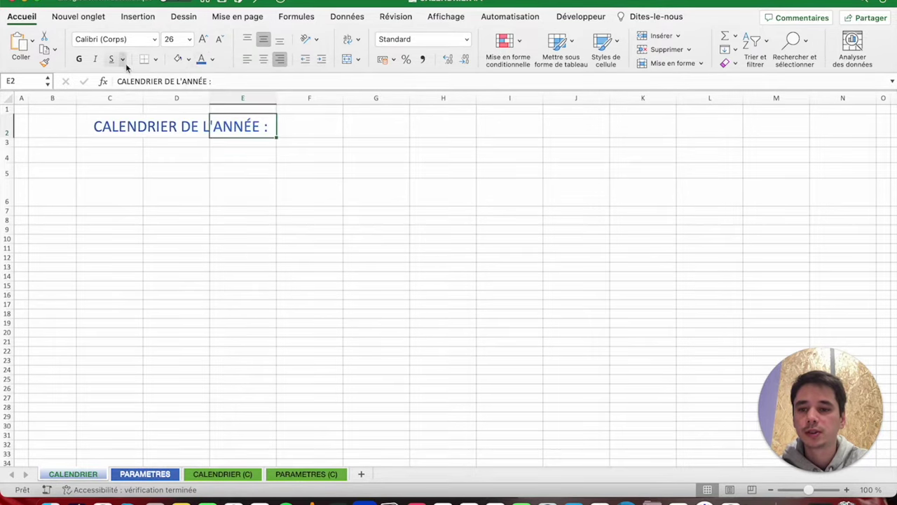
{"action": "left_click", "coordinate": [79, 59]}
{"action": "left_click", "coordinate": [112, 59]}
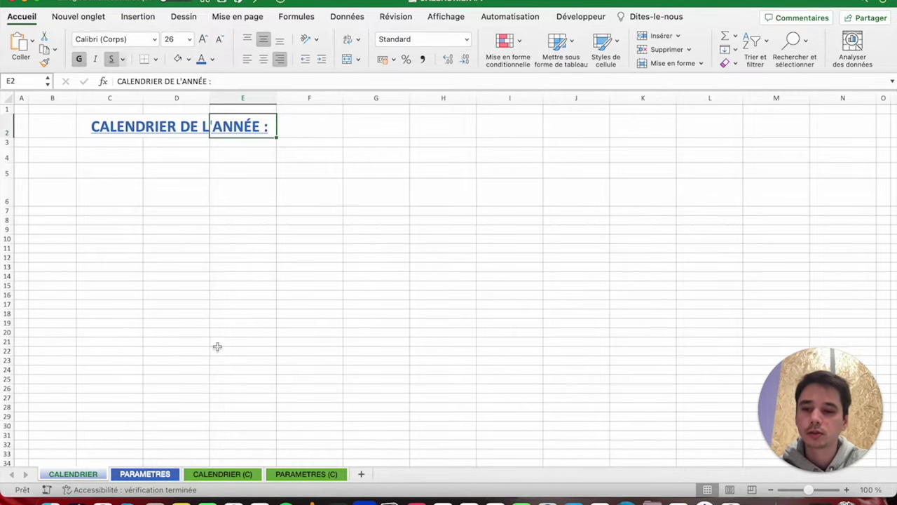
{"action": "left_click", "coordinate": [199, 473]}
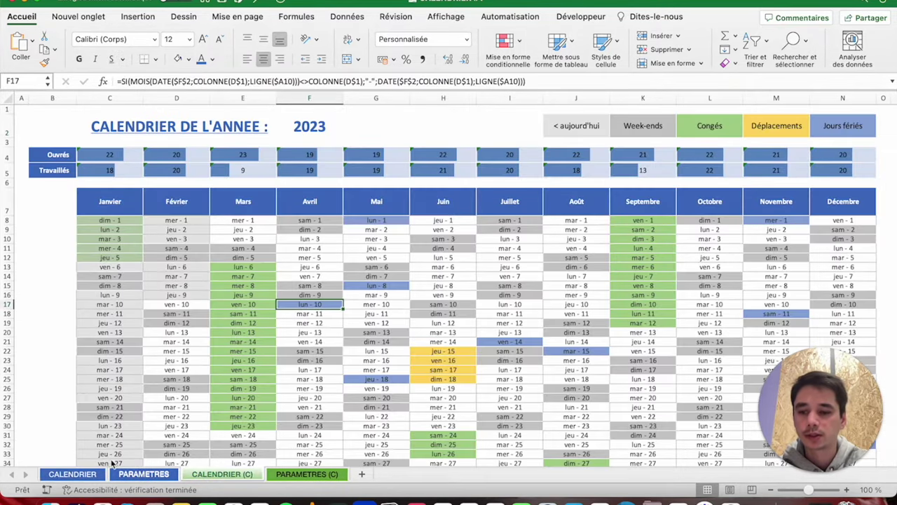
{"action": "left_click", "coordinate": [73, 475]}
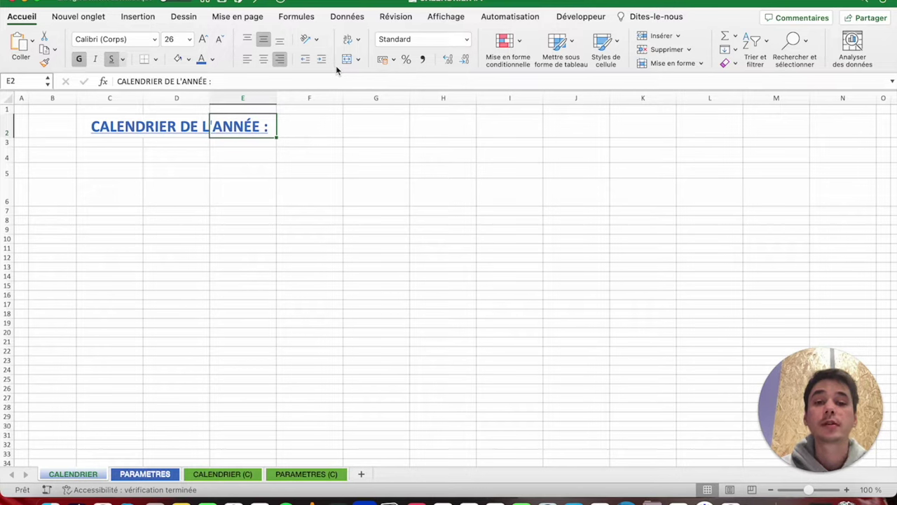
{"action": "left_click", "coordinate": [443, 18]}
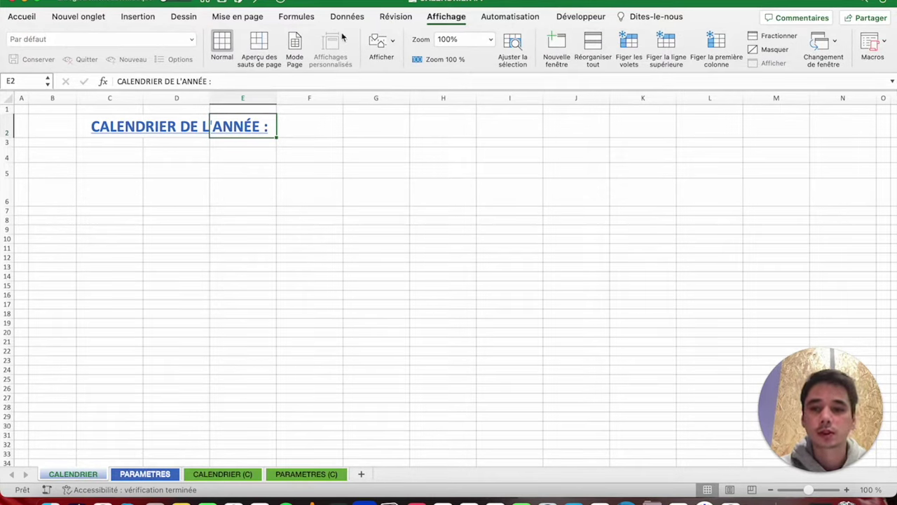
Hide the sheet gridlines and enter the year 2023 in F2.
{"action": "left_click", "coordinate": [381, 43]}
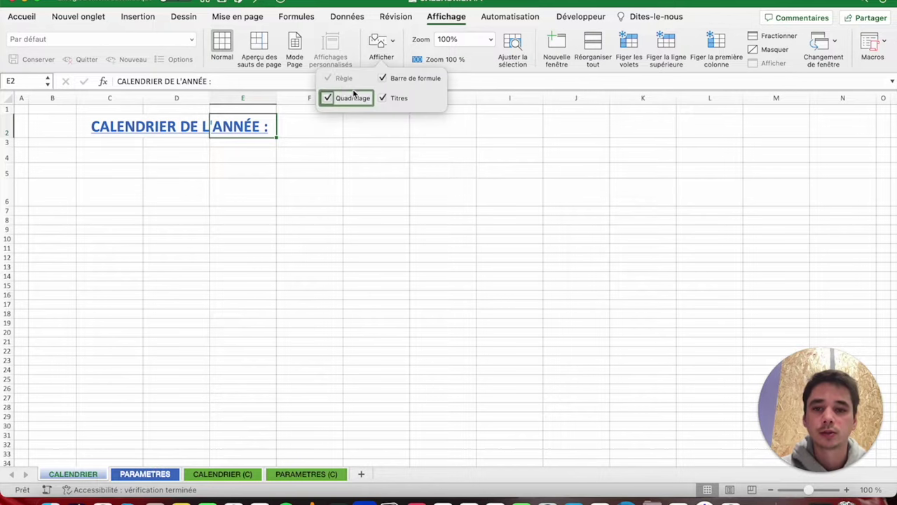
{"action": "left_click", "coordinate": [329, 98]}
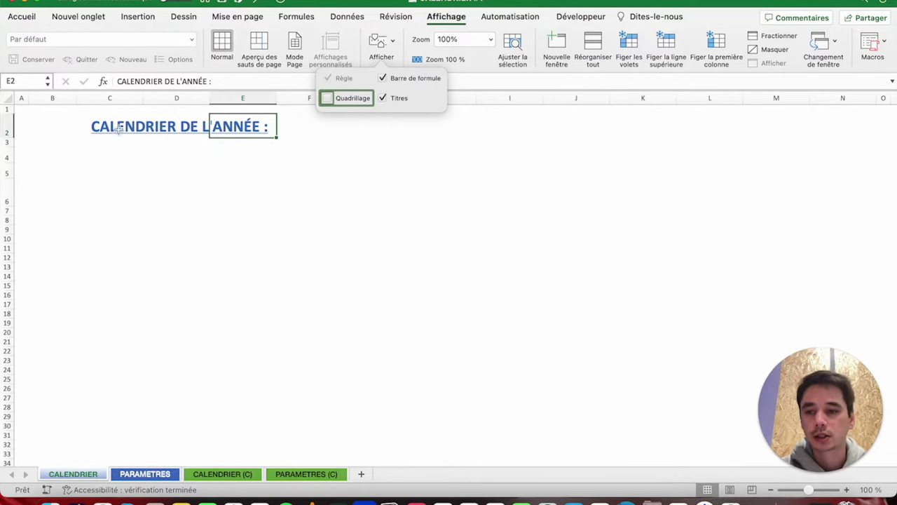
{"action": "left_click", "coordinate": [292, 137]}
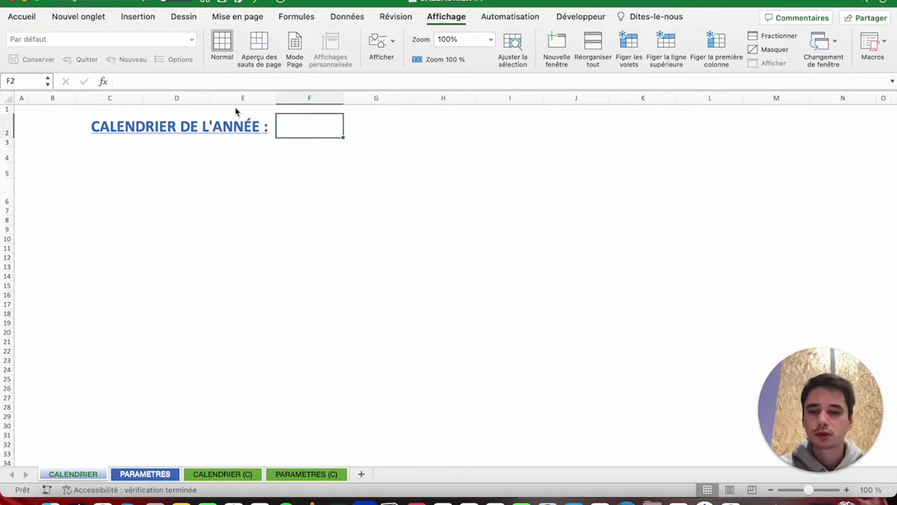
{"action": "type", "text": "2023"}
{"action": "left_click", "coordinate": [84, 81]}
Format 2023 at size 26, blue and bold, centred horizontally and vertically.
{"action": "left_click", "coordinate": [21, 16]}
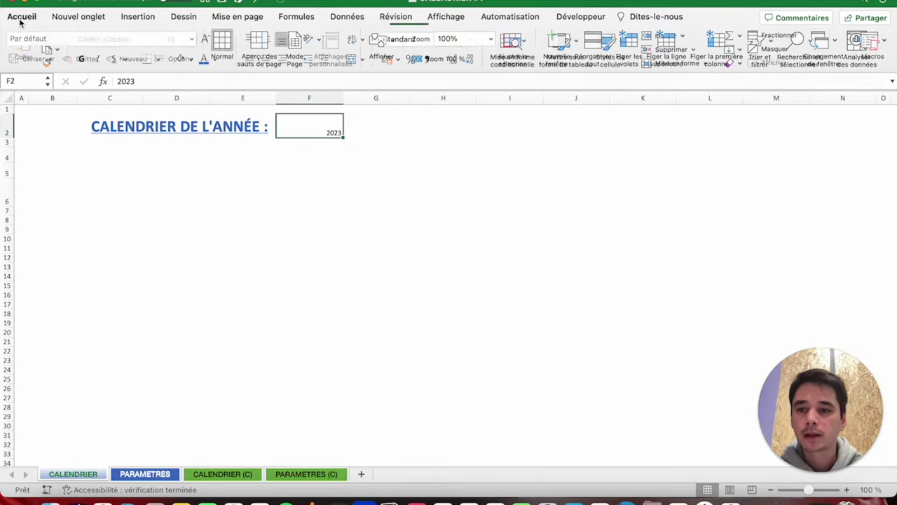
{"action": "left_click", "coordinate": [187, 41]}
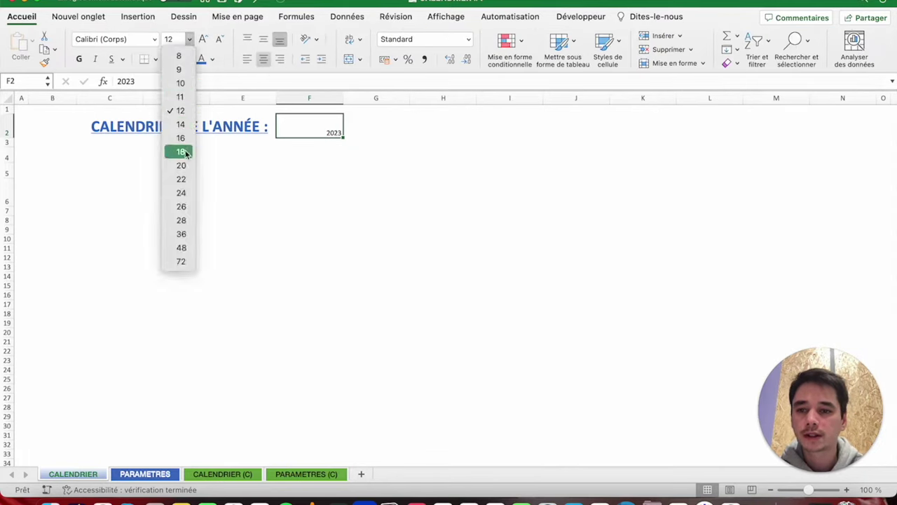
{"action": "left_click", "coordinate": [183, 204]}
{"action": "left_click", "coordinate": [202, 62]}
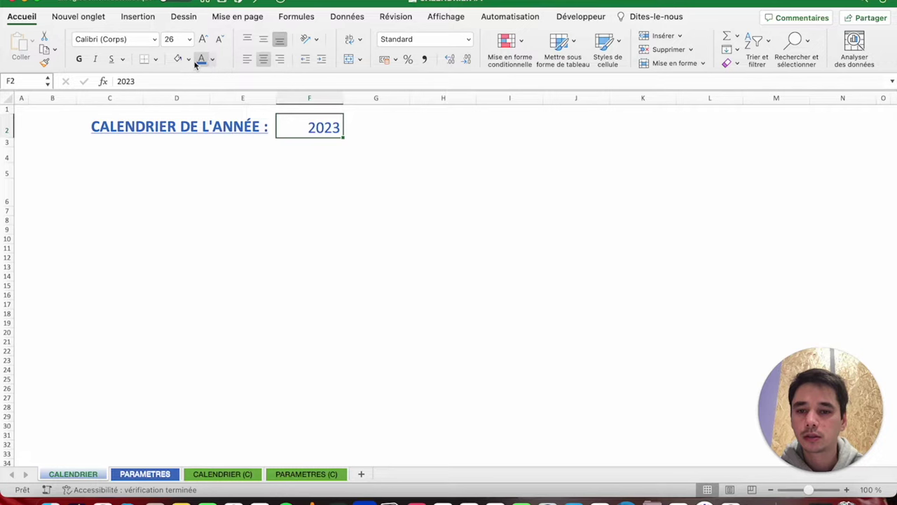
{"action": "left_click", "coordinate": [79, 58]}
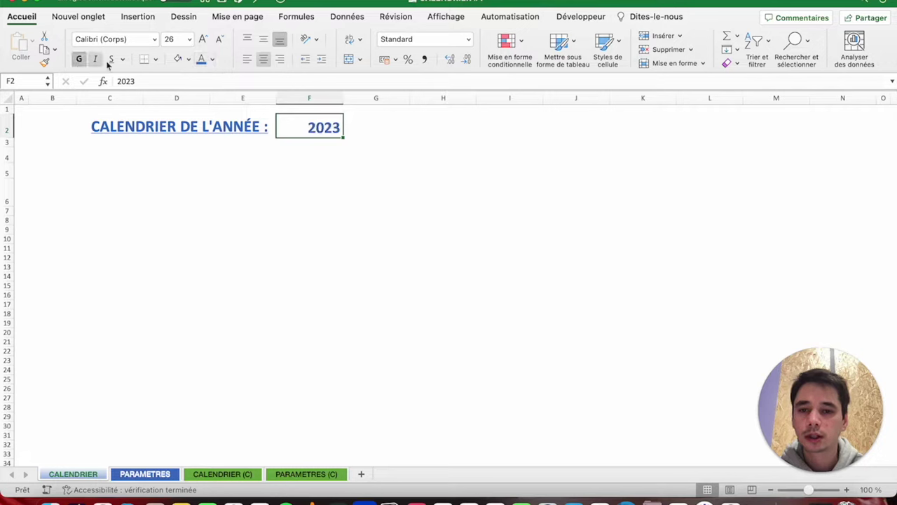
{"action": "left_click", "coordinate": [264, 59]}
{"action": "left_click", "coordinate": [263, 38]}
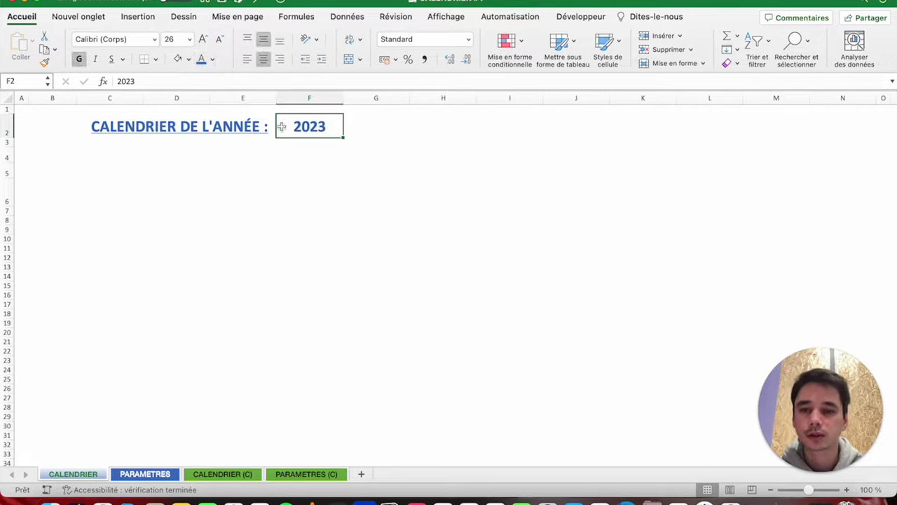
{"action": "left_click", "coordinate": [381, 128]}
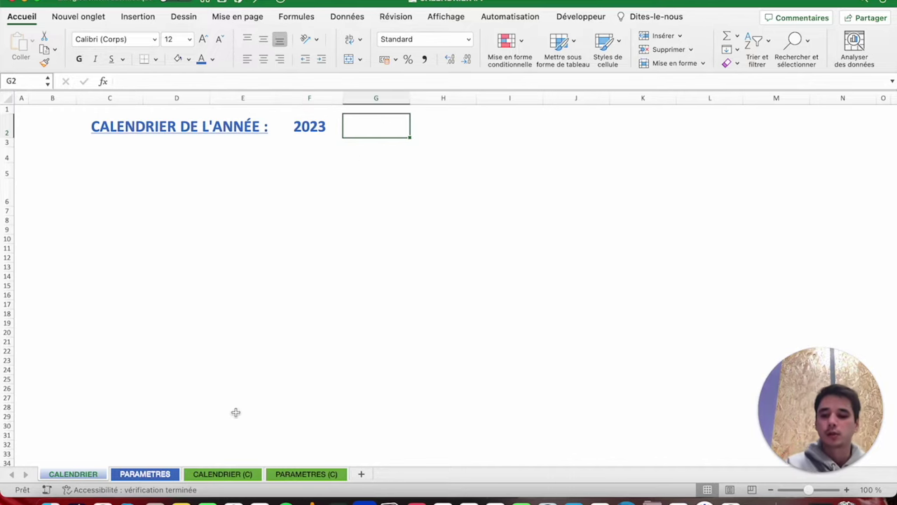
{"action": "left_click", "coordinate": [218, 475]}
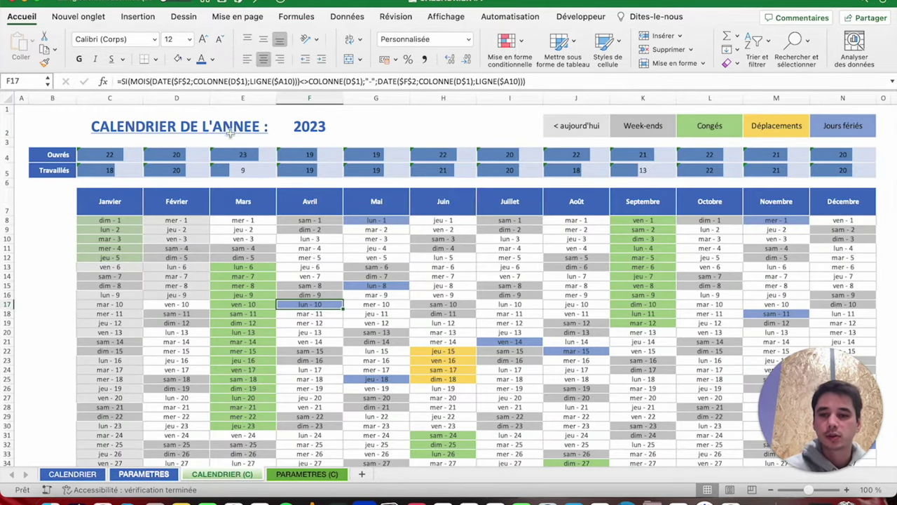
{"action": "left_click", "coordinate": [73, 474]}
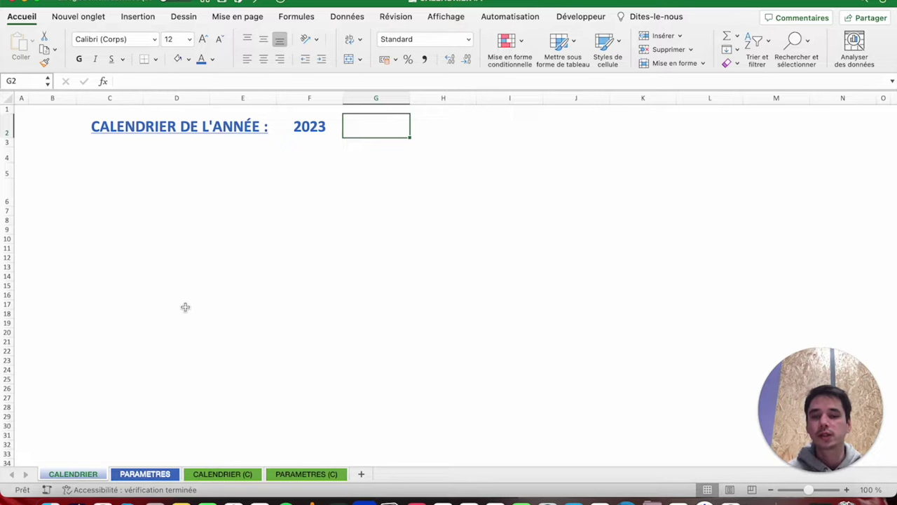
{"action": "left_click", "coordinate": [31, 195]}
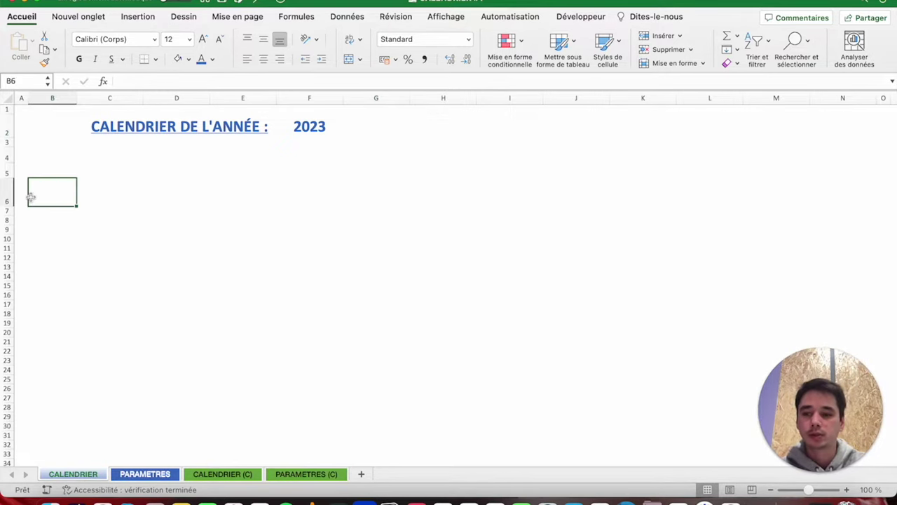
Enter 'Janvier' in C6 as the first month header.
{"action": "left_click", "coordinate": [108, 188]}
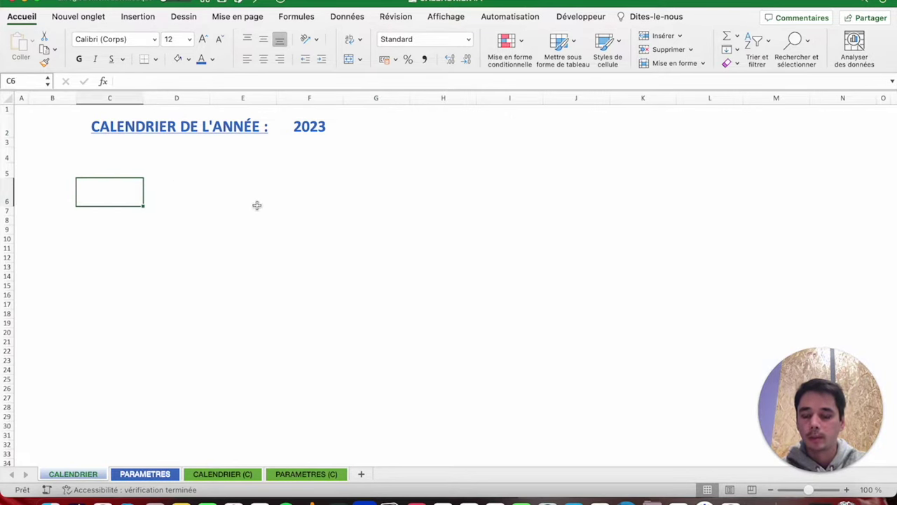
{"action": "type", "text": "JANVIER"}
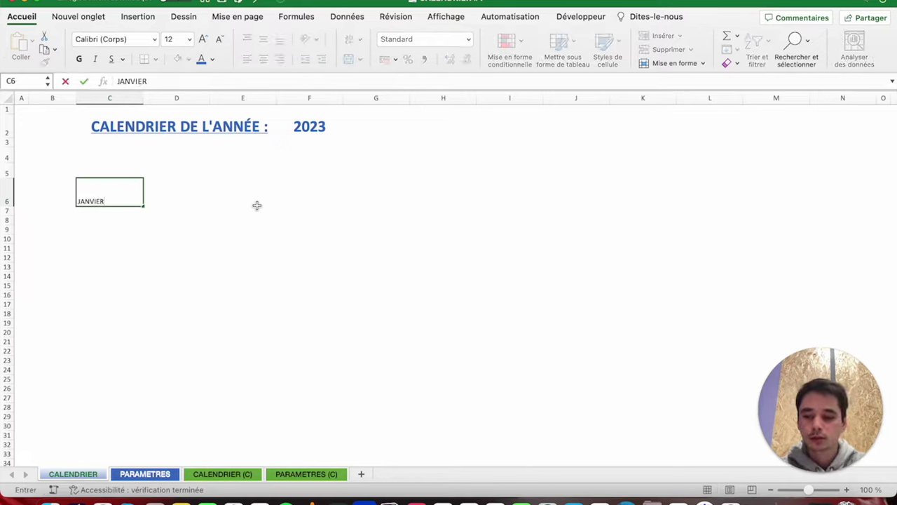
{"action": "key", "text": "Return"}
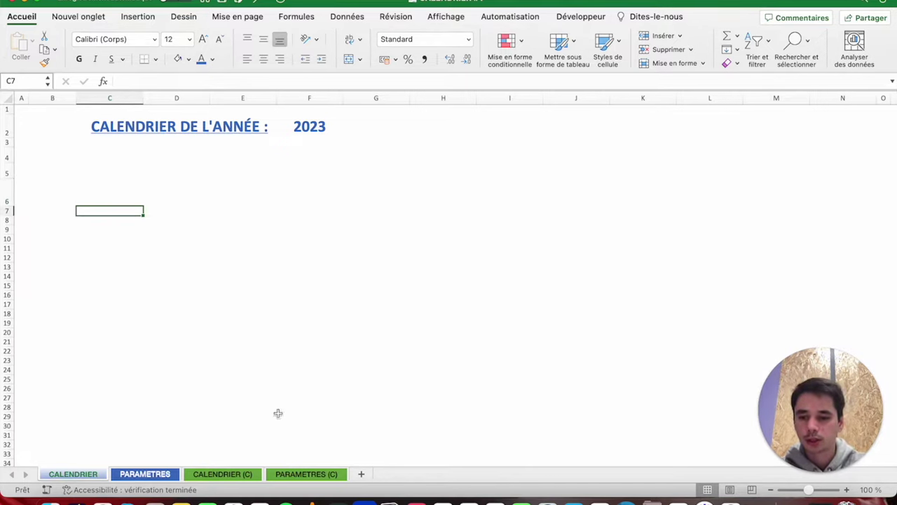
{"action": "left_click", "coordinate": [230, 474]}
{"action": "left_click", "coordinate": [83, 473]}
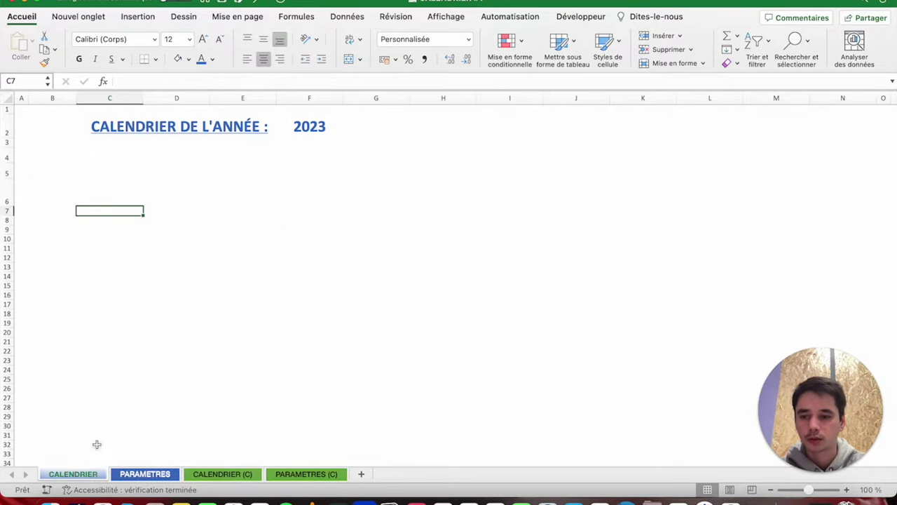
{"action": "key", "text": "Up"}
{"action": "type", "text": "Janvier"}
{"action": "key", "text": "Return"}
{"action": "key", "text": "Up"}
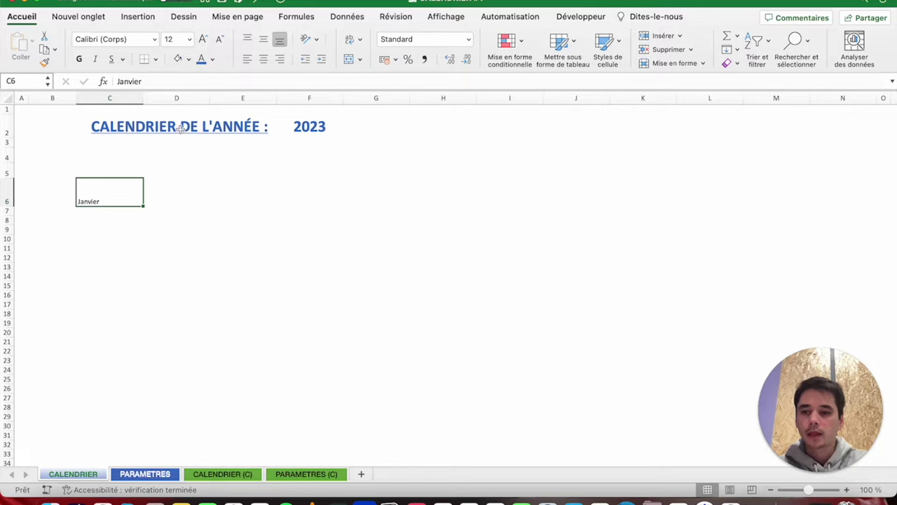
Format C6 with dark blue fill and bold white text, centred horizontally and vertically.
{"action": "left_click", "coordinate": [189, 59]}
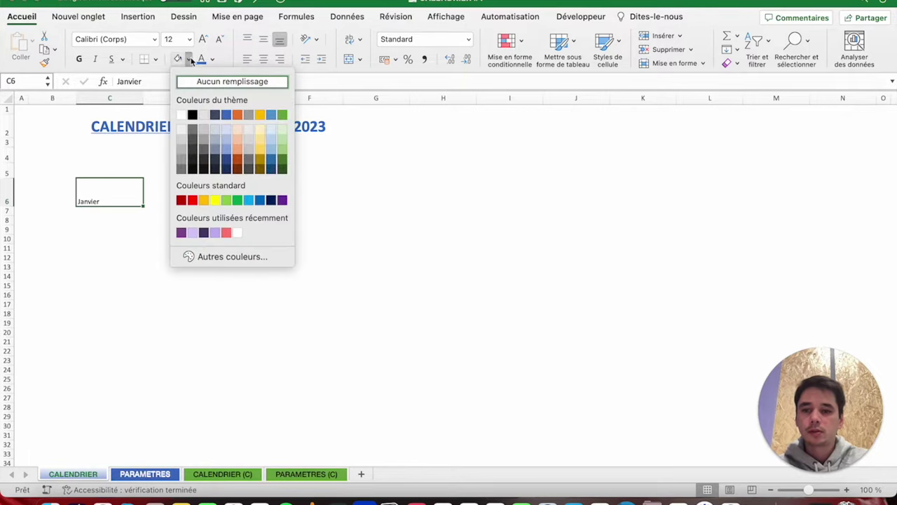
{"action": "left_click", "coordinate": [226, 115]}
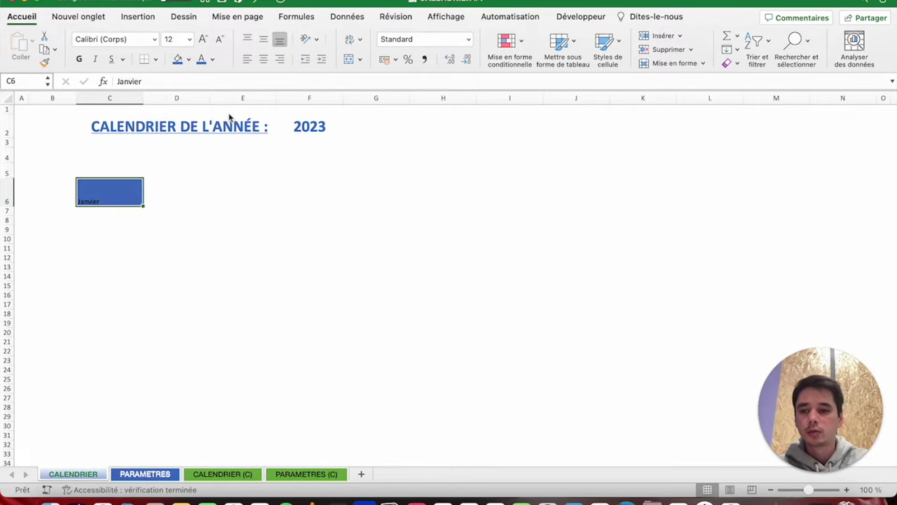
{"action": "left_click", "coordinate": [212, 59]}
{"action": "left_click", "coordinate": [210, 115]}
{"action": "left_click", "coordinate": [78, 60]}
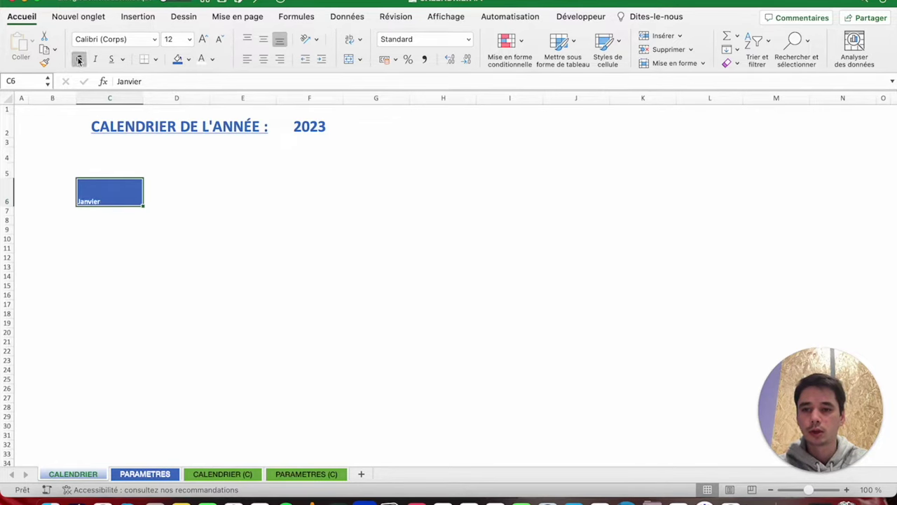
{"action": "left_click", "coordinate": [264, 59]}
{"action": "left_click", "coordinate": [263, 40]}
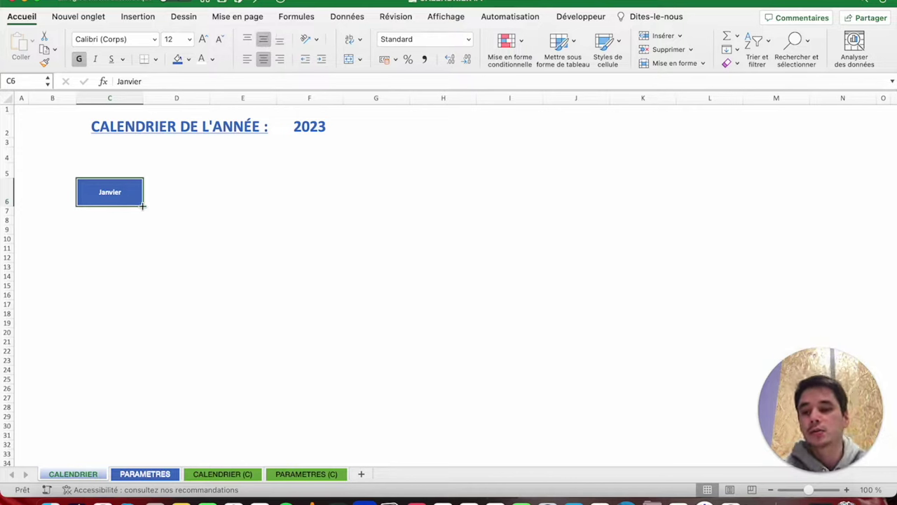
{"action": "left_click_drag", "start_coordinate": [143, 205], "coordinate": [195, 207]}
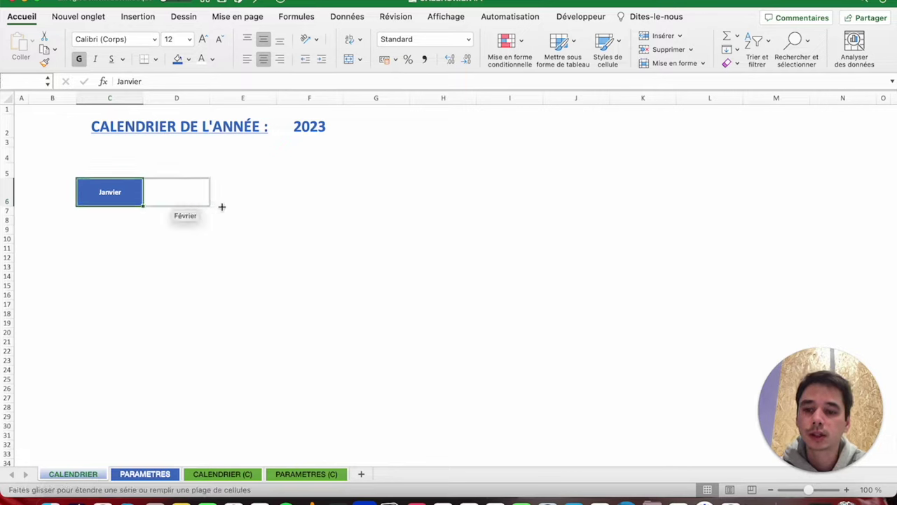
Auto-fill the month series from C6 to N6, Janvier through Décembre.
{"action": "left_click_drag", "start_coordinate": [222, 206], "coordinate": [155, 207]}
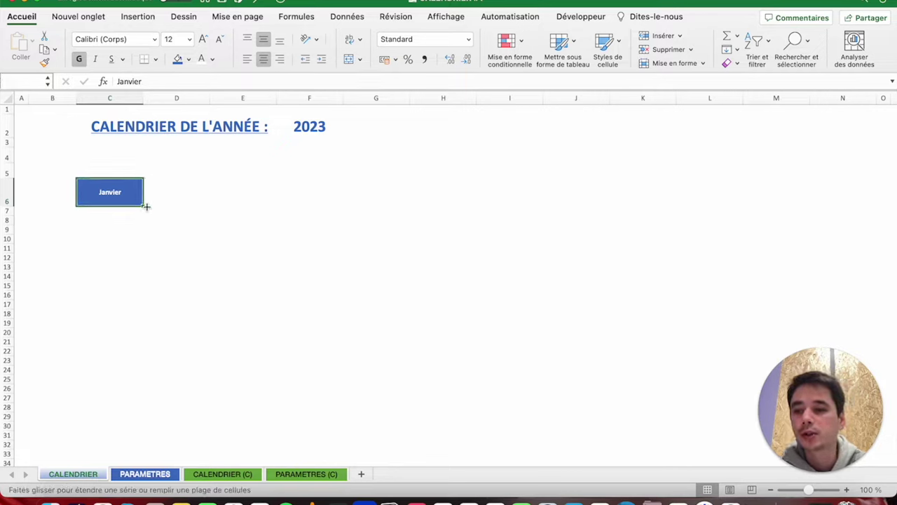
{"action": "mouse_move", "coordinate": [146, 206]}
{"action": "left_mouse_down"}
{"action": "mouse_move", "coordinate": [498, 190]}
{"action": "mouse_move", "coordinate": [861, 189]}
{"action": "left_mouse_up"}
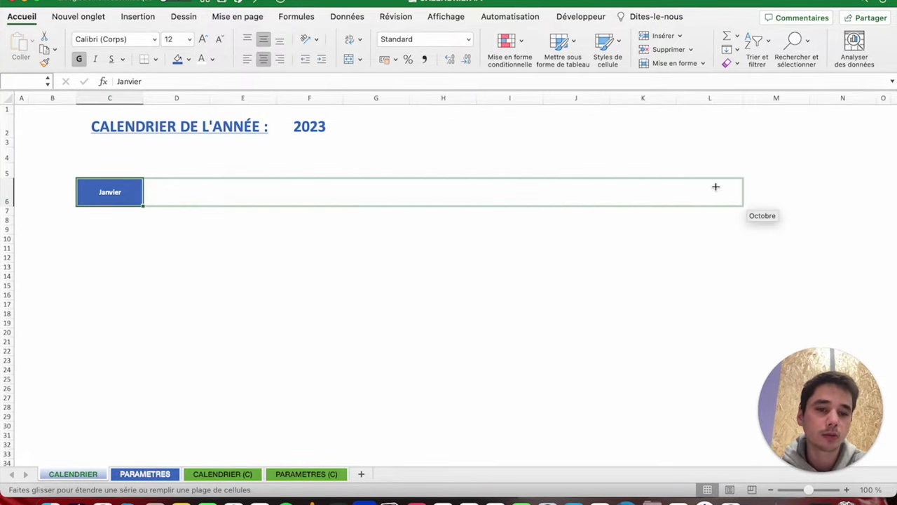
{"action": "left_click_drag", "start_coordinate": [861, 189], "coordinate": [862, 189]}
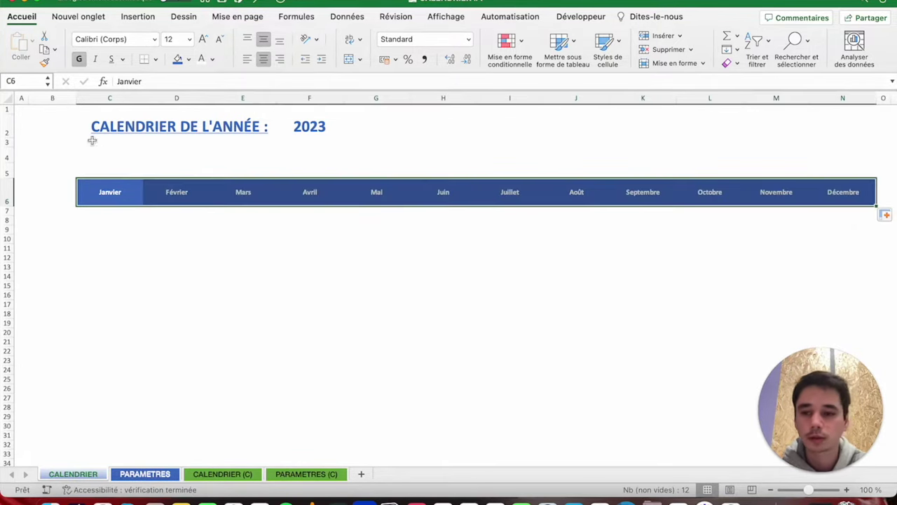
{"action": "left_click", "coordinate": [125, 191]}
{"action": "left_click_drag", "start_coordinate": [138, 203], "coordinate": [138, 203]}
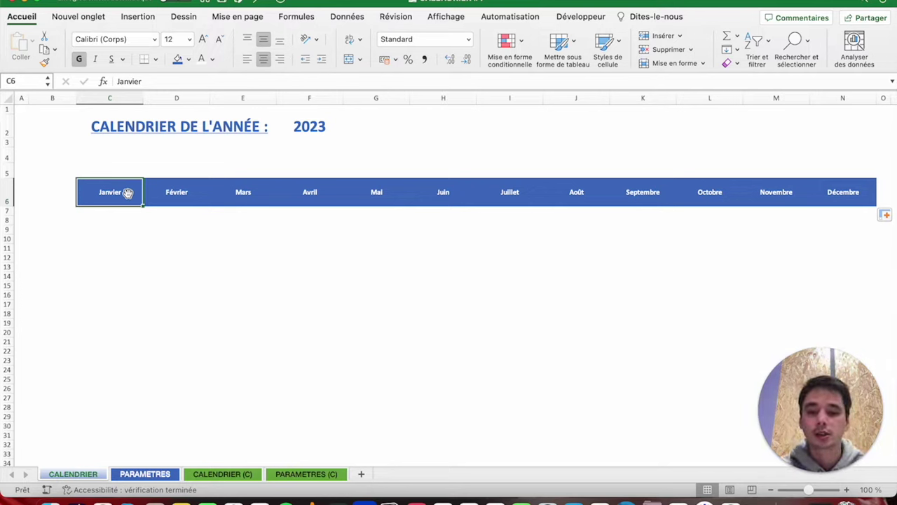
{"action": "left_click_drag", "start_coordinate": [140, 204], "coordinate": [141, 204]}
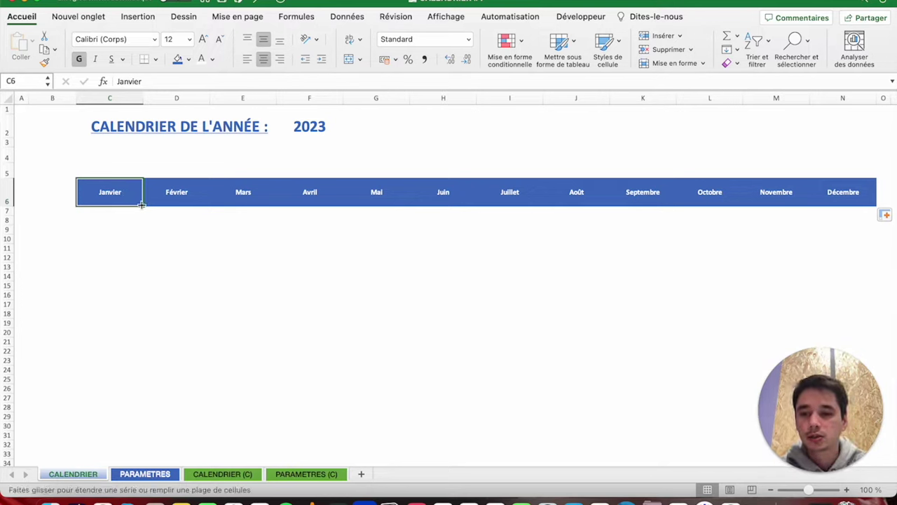
{"action": "left_click_drag", "start_coordinate": [149, 204], "coordinate": [878, 200]}
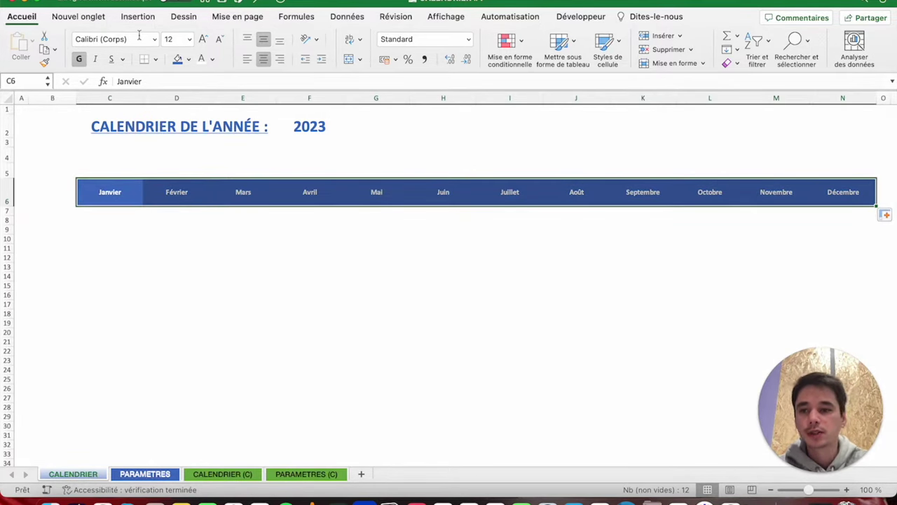
Add white borders between the twelve month header cells in C6:N6.
{"action": "left_click", "coordinate": [155, 60]}
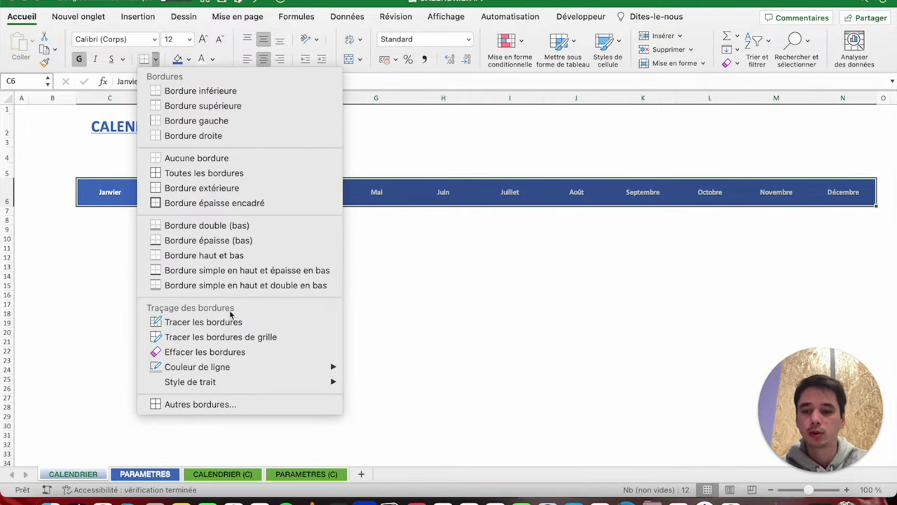
{"action": "mouse_move", "coordinate": [214, 370]}
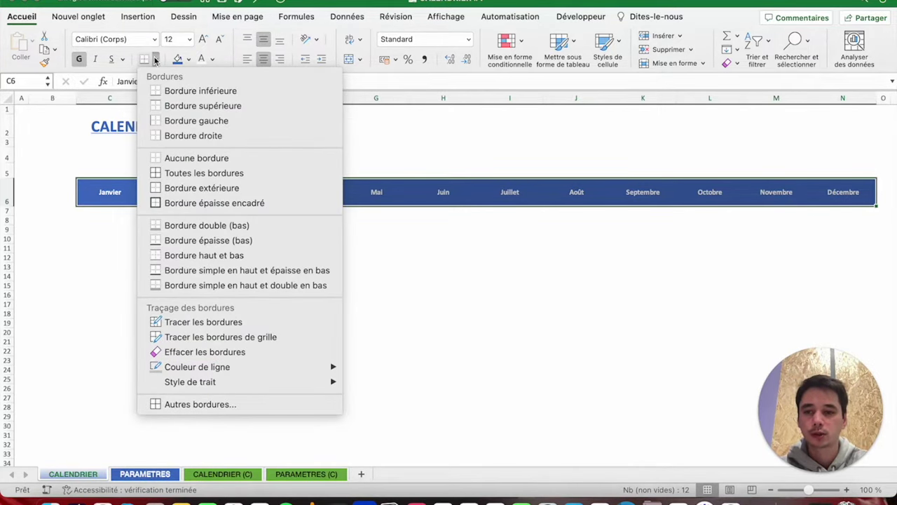
{"action": "mouse_move", "coordinate": [241, 372]}
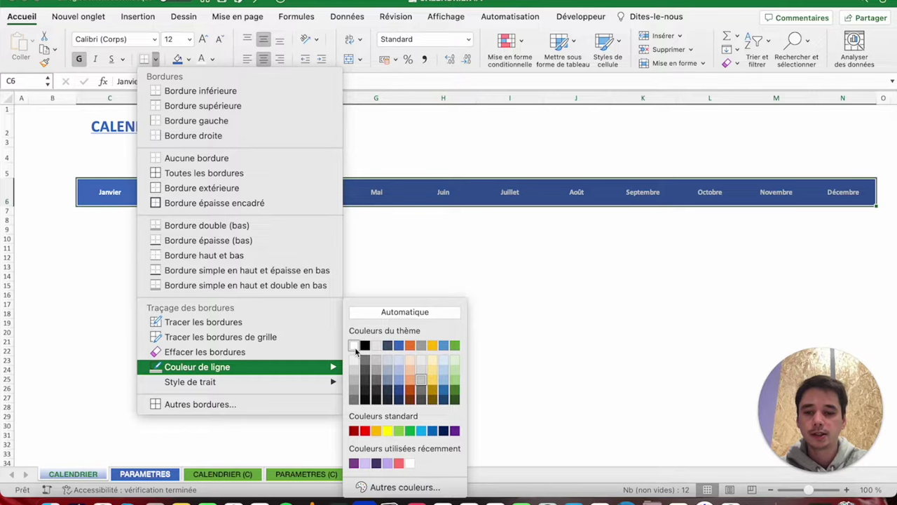
{"action": "left_click", "coordinate": [355, 349]}
{"action": "left_click", "coordinate": [156, 59]}
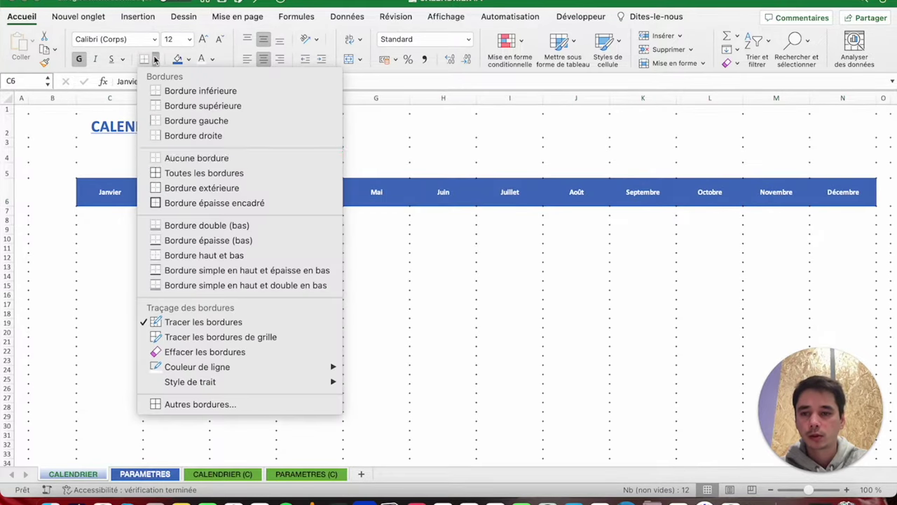
{"action": "left_click", "coordinate": [194, 175]}
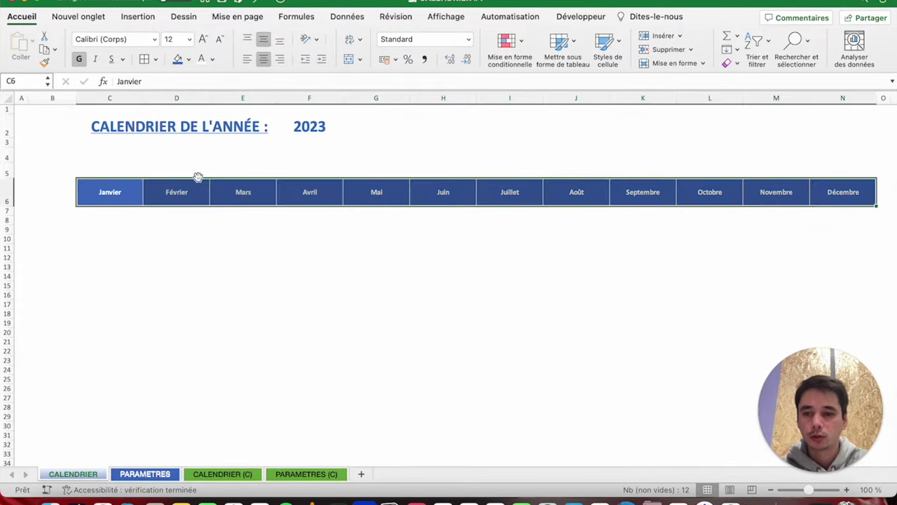
{"action": "left_click", "coordinate": [110, 192]}
{"action": "left_click", "coordinate": [102, 209]}
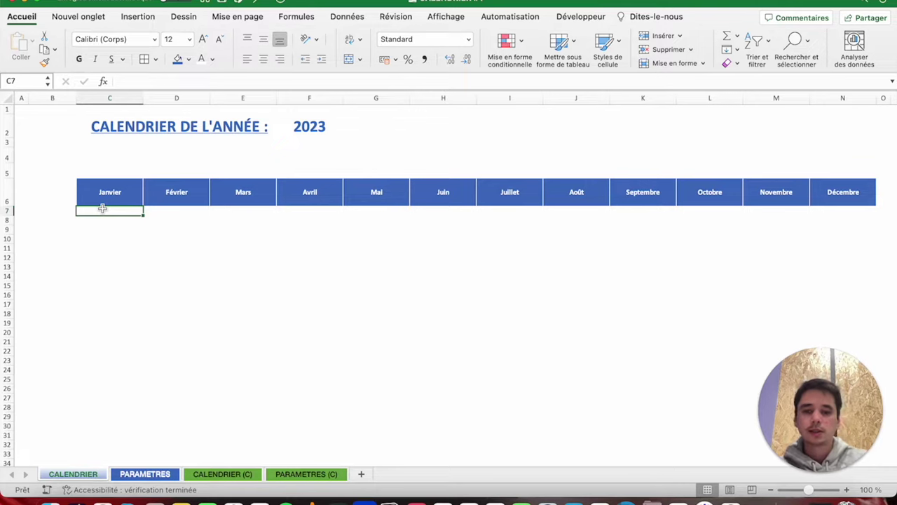
Apply light grey borders to every cell of the date area C7:N37.
{"action": "scroll", "coordinate": [443, 394], "scroll_direction": "down", "scroll_amount": 3}
{"action": "scroll", "coordinate": [443, 393], "scroll_direction": "right", "scroll_amount": 2}
{"action": "scroll", "coordinate": [443, 393], "scroll_direction": "right", "scroll_amount": 2}
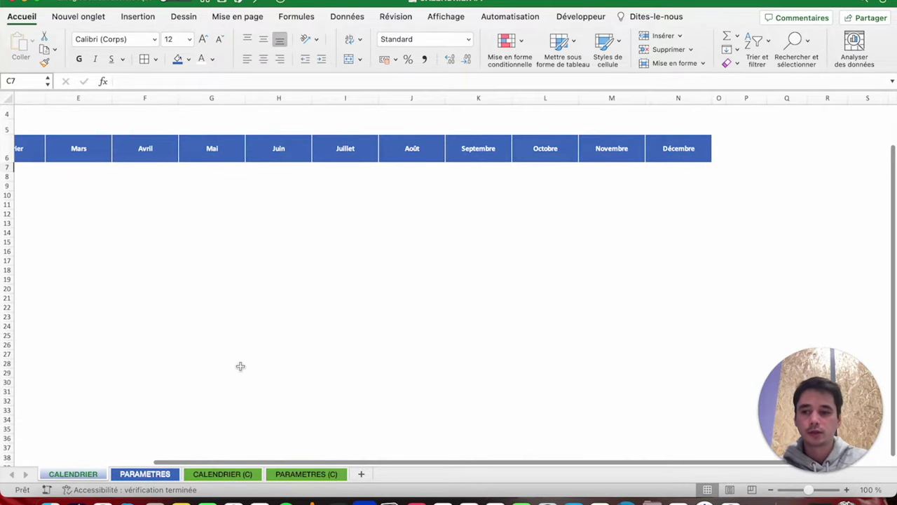
{"action": "scroll", "coordinate": [240, 365], "scroll_direction": "left", "scroll_amount": 4}
{"action": "scroll", "coordinate": [241, 365], "scroll_direction": "right", "scroll_amount": 1}
{"action": "left_click", "coordinate": [88, 447], "text": "shift"}
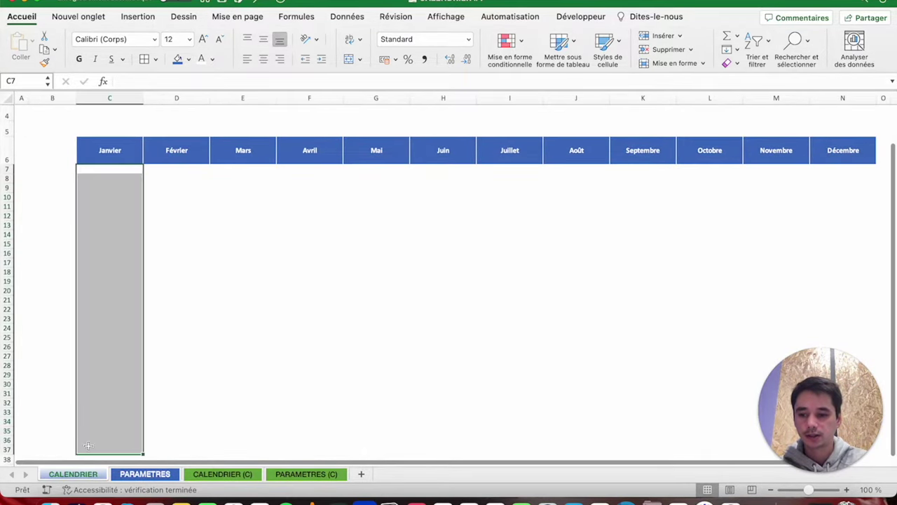
{"action": "key", "text": "shift+Right"}
{"action": "key", "text": "shift+Right"}
{"action": "key", "text": "shift+Right"}
{"action": "key", "text": "shift+Right"}
{"action": "key", "text": "shift+Right"}
{"action": "key", "text": "shift+Right"}
{"action": "key", "text": "shift+Right"}
{"action": "key", "text": "shift+Right"}
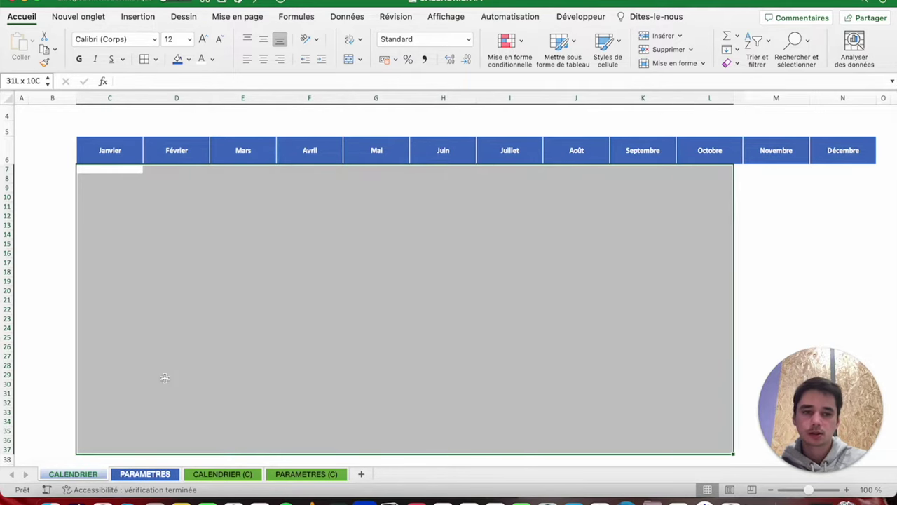
{"action": "key", "text": "shift+Right"}
{"action": "key", "text": "shift+Right"}
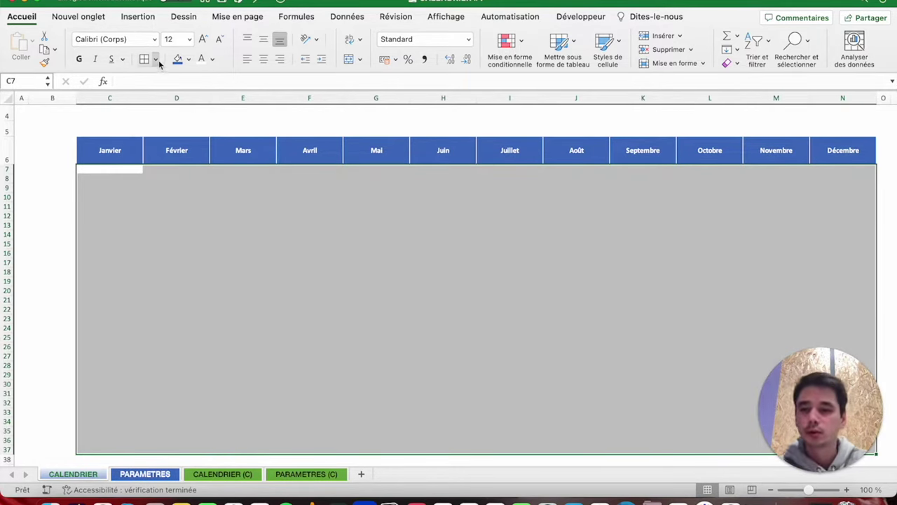
{"action": "left_click", "coordinate": [155, 59]}
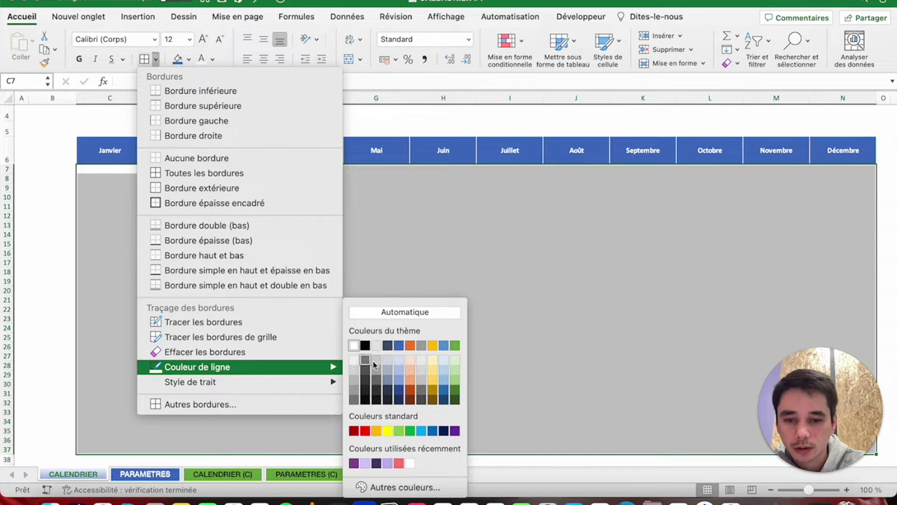
{"action": "left_click", "coordinate": [422, 382]}
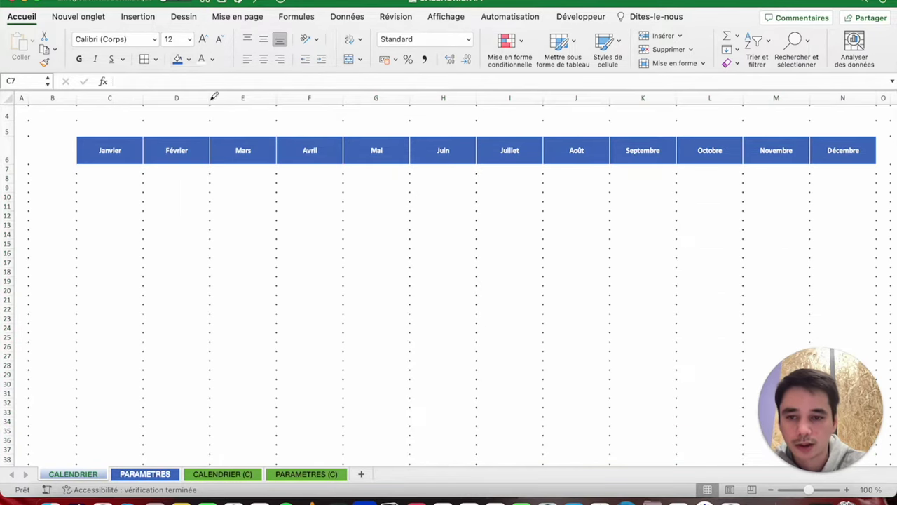
{"action": "left_click", "coordinate": [145, 61]}
{"action": "left_click", "coordinate": [256, 246]}
{"action": "scroll", "coordinate": [256, 251], "scroll_direction": "up", "scroll_amount": 3}
{"action": "scroll", "coordinate": [333, 425], "scroll_direction": "down", "scroll_amount": 1}
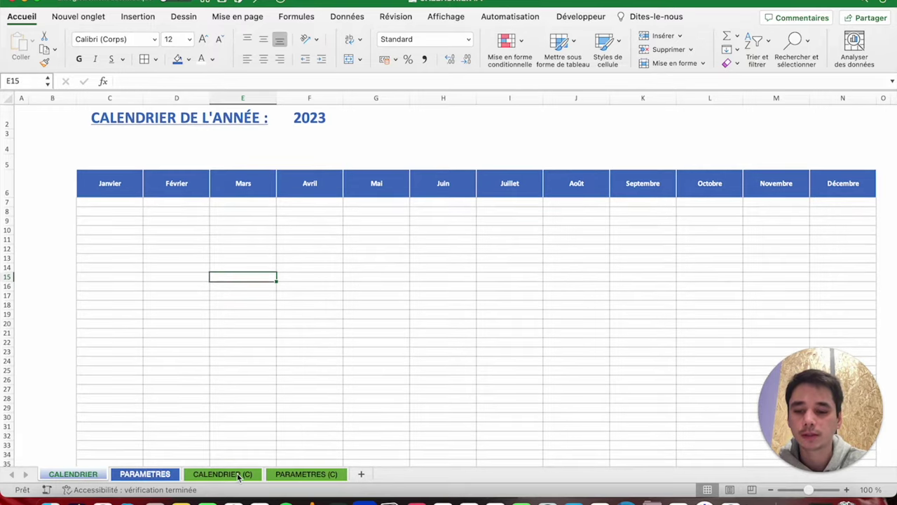
{"action": "left_click", "coordinate": [238, 474]}
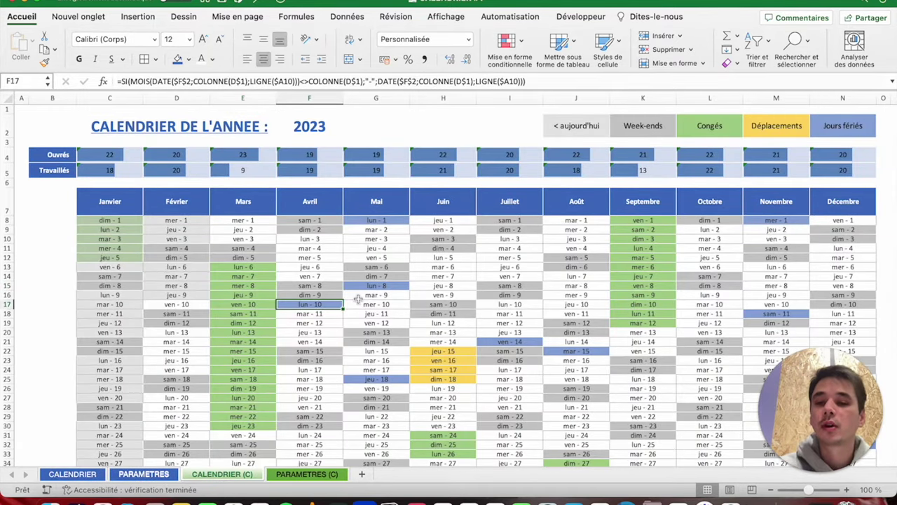
View the finished CALENDRIER (C) example sheet with its completed 2023 calendar.
{"action": "left_click", "coordinate": [70, 474]}
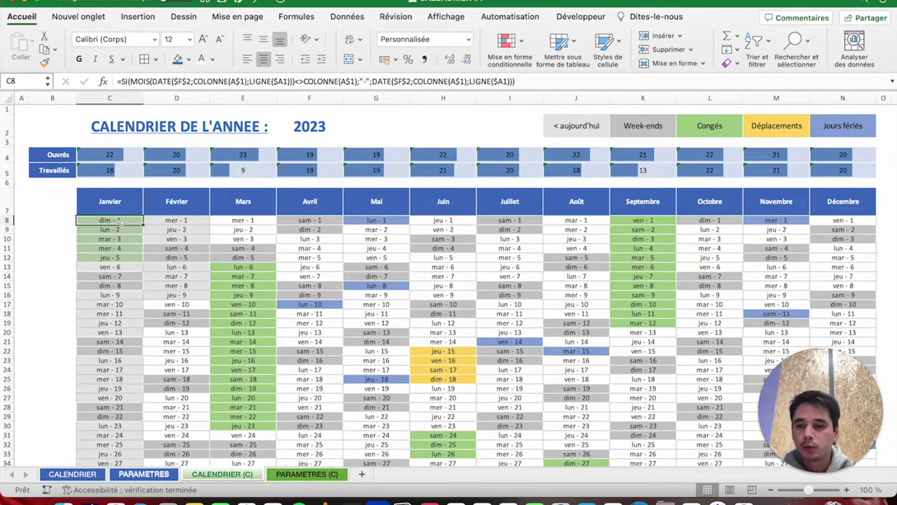
Change the year in F2 to 2028 to test the calendar recalculation.
{"action": "left_click", "coordinate": [307, 131]}
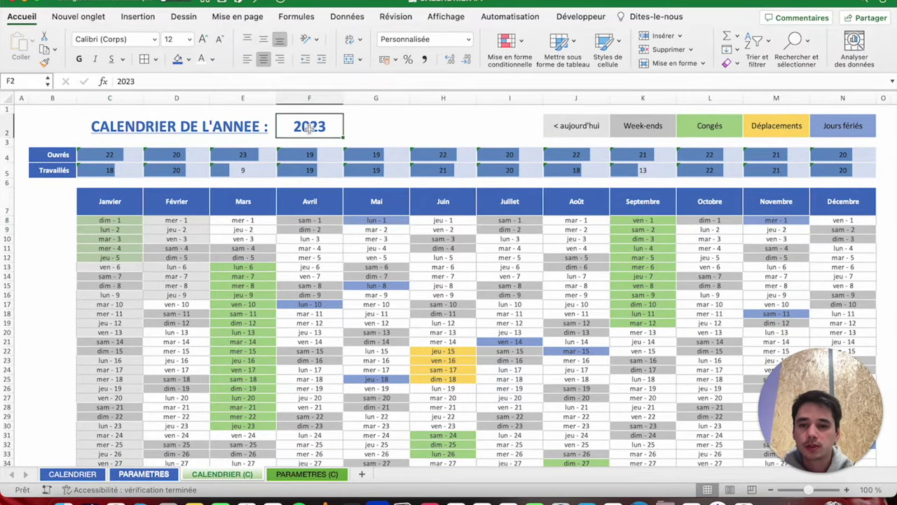
{"action": "left_click", "coordinate": [193, 84]}
{"action": "key", "text": "BackSpace"}
{"action": "type", "text": "8"}
{"action": "key", "text": "Return"}
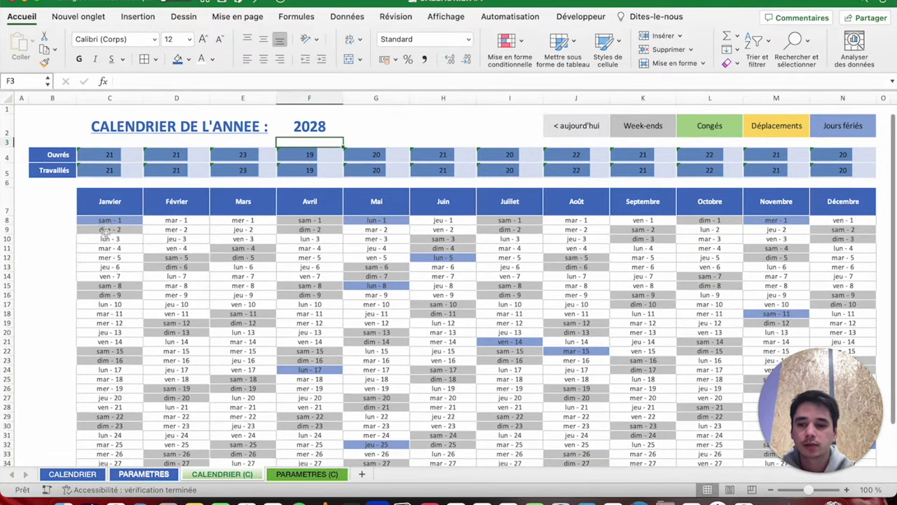
Restore F2 to 2023, then return to the empty CALENDRIER sheet at C7.
{"action": "left_click", "coordinate": [314, 125]}
{"action": "left_click", "coordinate": [144, 82]}
{"action": "key", "text": "BackSpace"}
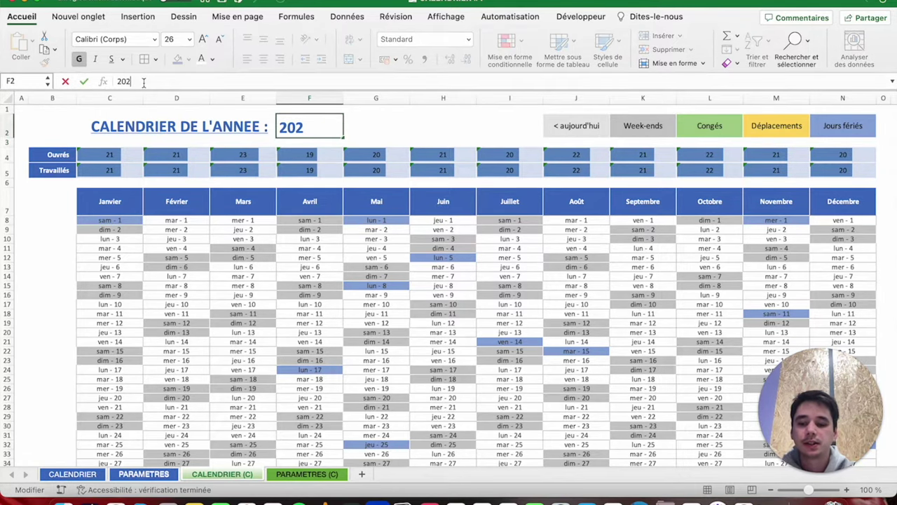
{"action": "type", "text": "3"}
{"action": "left_click", "coordinate": [83, 81]}
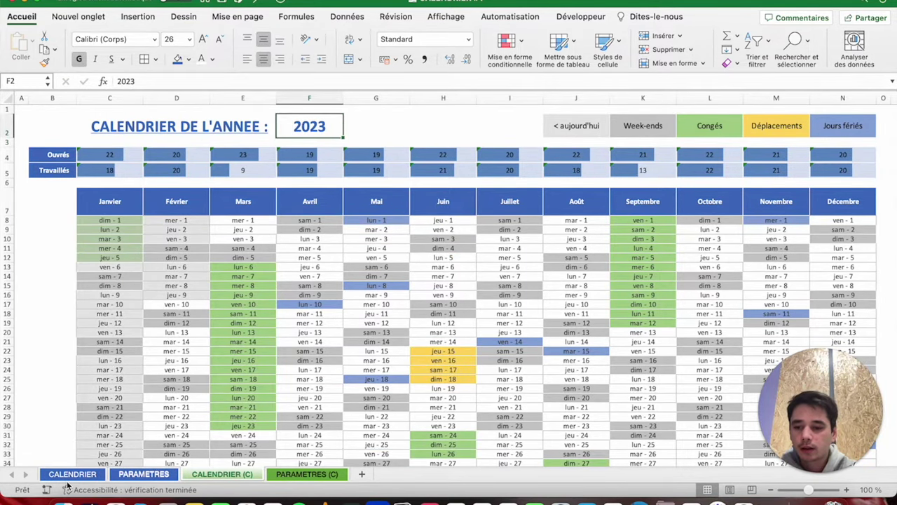
{"action": "left_click", "coordinate": [72, 474]}
{"action": "left_click", "coordinate": [124, 211]}
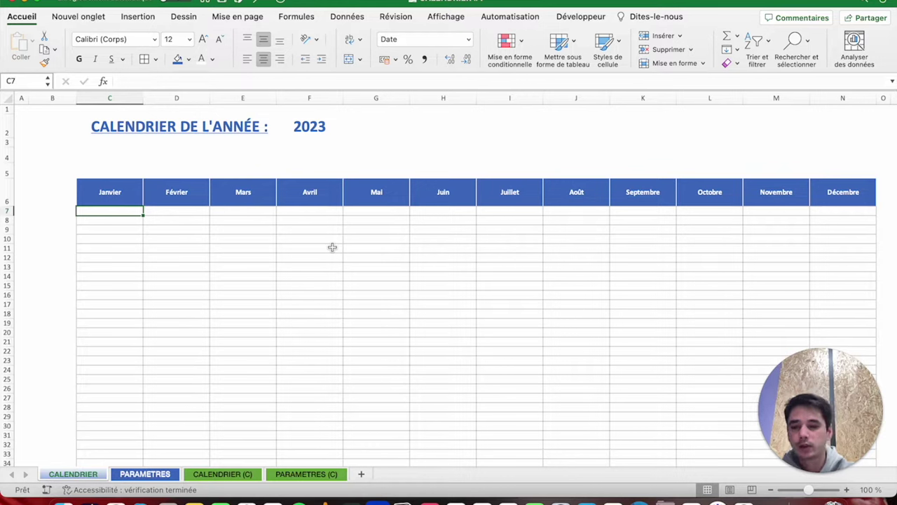
Enter =DATE($F$2;1;1) in C7 so it shows 01/01/2023.
{"action": "type", "text": "=date"}
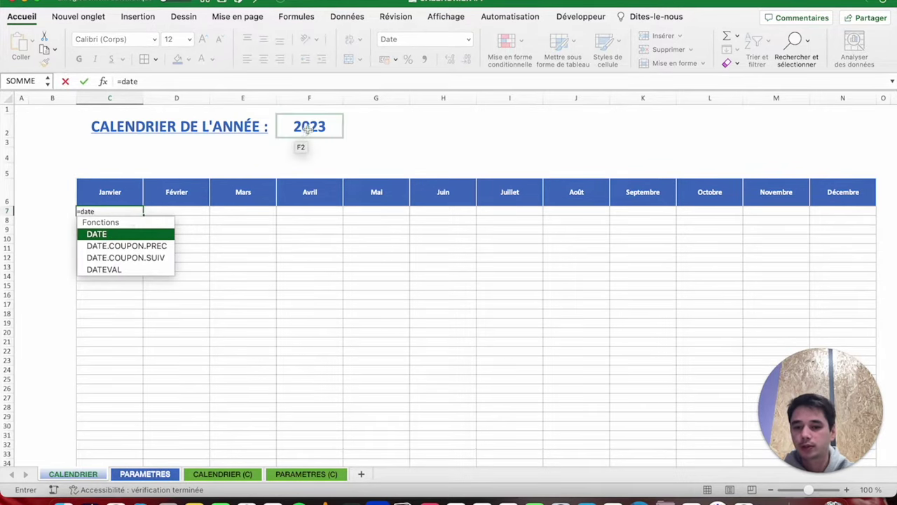
{"action": "key", "text": "Tab"}
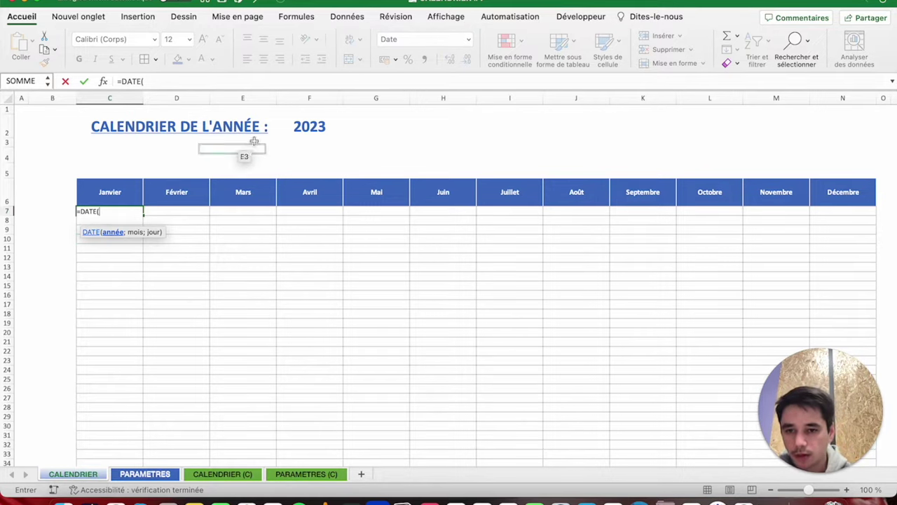
{"action": "left_click", "coordinate": [315, 127]}
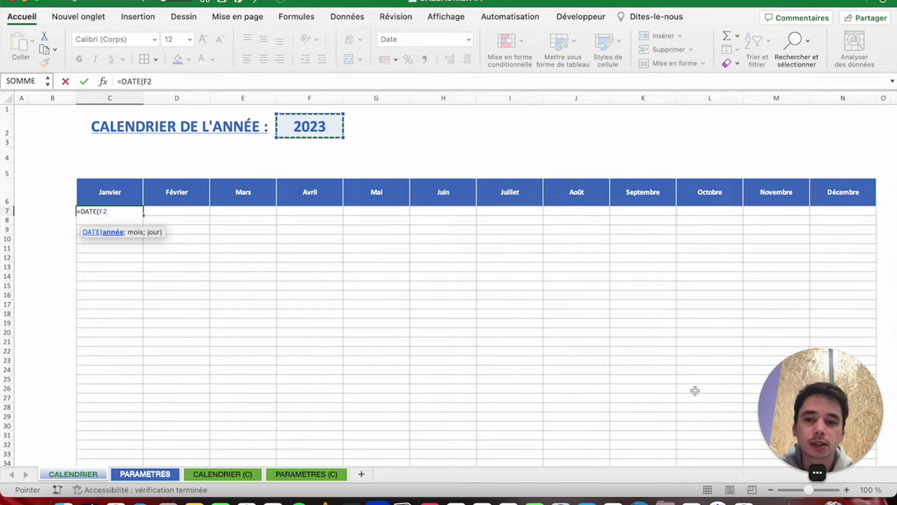
{"action": "key", "text": "F4"}
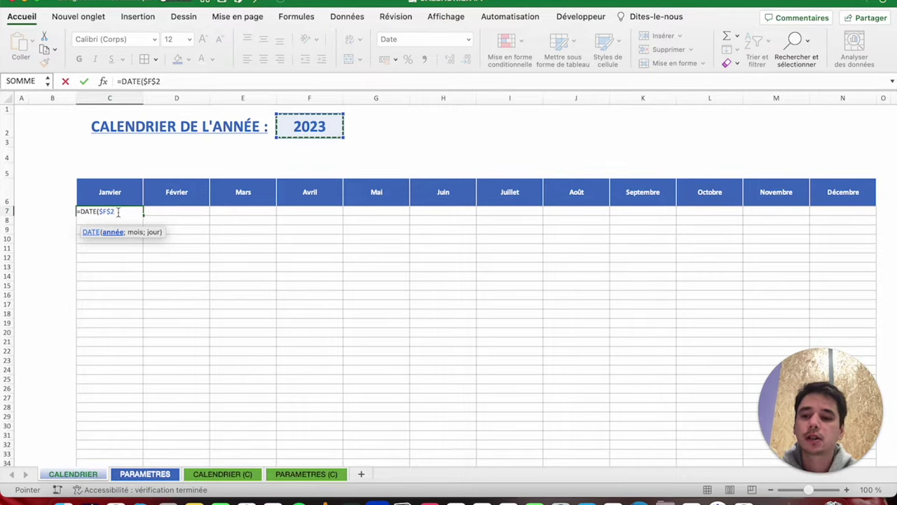
{"action": "type", "text": ";1;1)"}
{"action": "key", "text": "Return"}
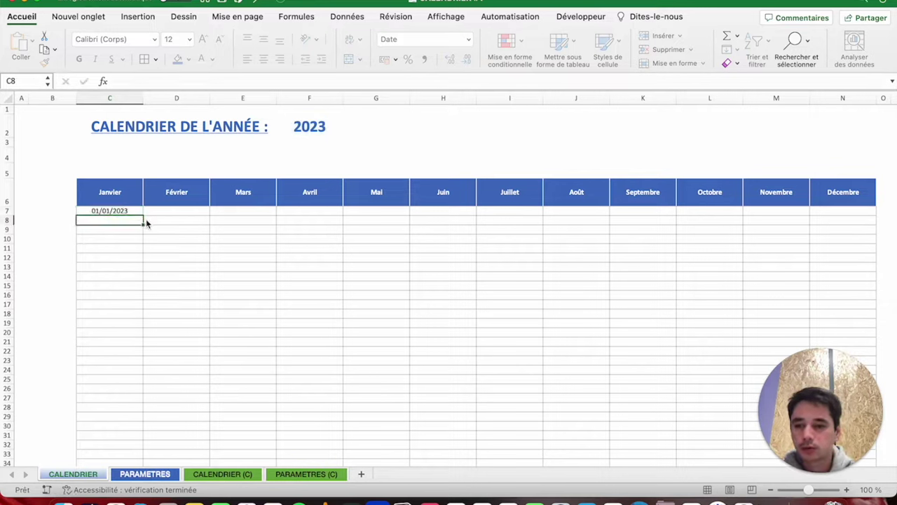
{"action": "key", "text": "Up"}
Clear the accidentally copied dates in C8:C20, leaving the formula only in C7.
{"action": "mouse_move", "coordinate": [145, 216]}
{"action": "left_mouse_down"}
{"action": "mouse_move", "coordinate": [146, 335]}
{"action": "mouse_move", "coordinate": [110, 222]}
{"action": "left_mouse_up"}
{"action": "left_click", "coordinate": [100, 329]}
{"action": "key", "text": "Delete"}
{"action": "key", "text": "Up"}
{"action": "key", "text": "ctrl+Up"}
{"action": "key", "text": "Right"}
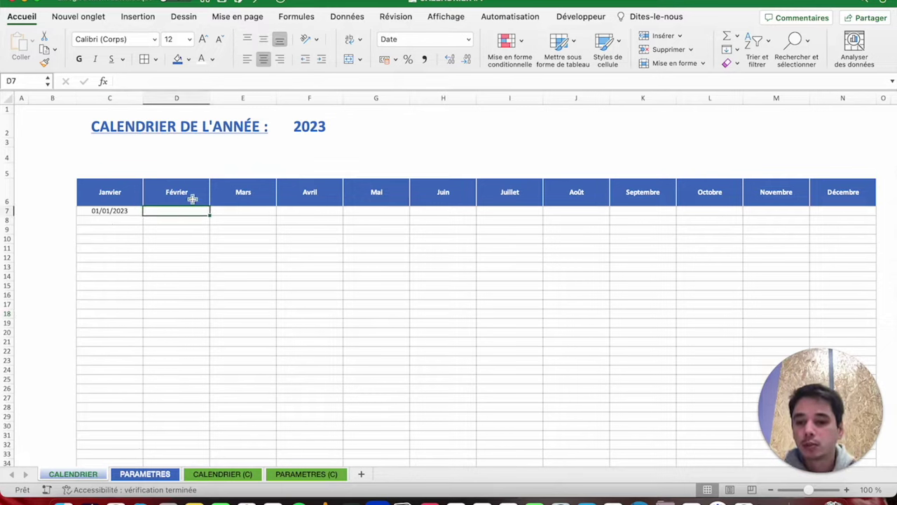
Type =MOIS.DECALER(C7;1 in D7 to shift January's date one month forward.
{"action": "type", "text": "=mois"}
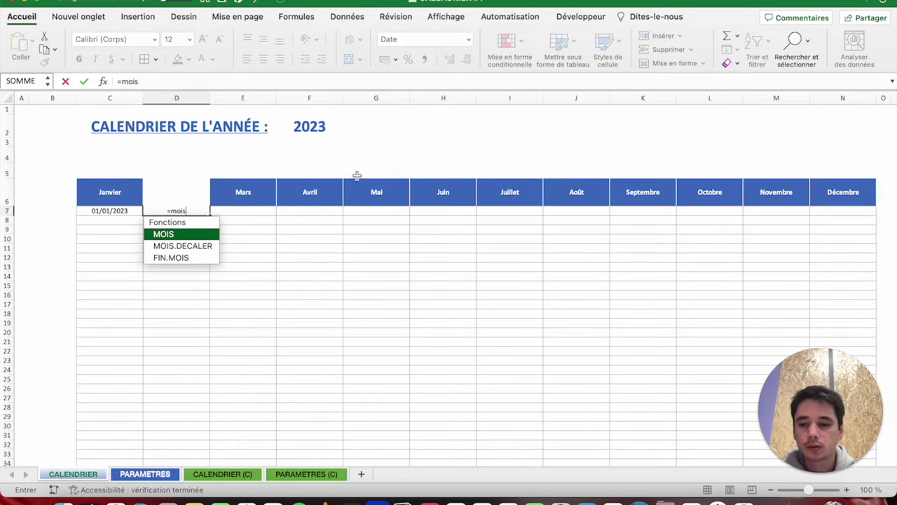
{"action": "key", "text": "Down"}
{"action": "key", "text": "Tab"}
{"action": "left_click", "coordinate": [106, 210]}
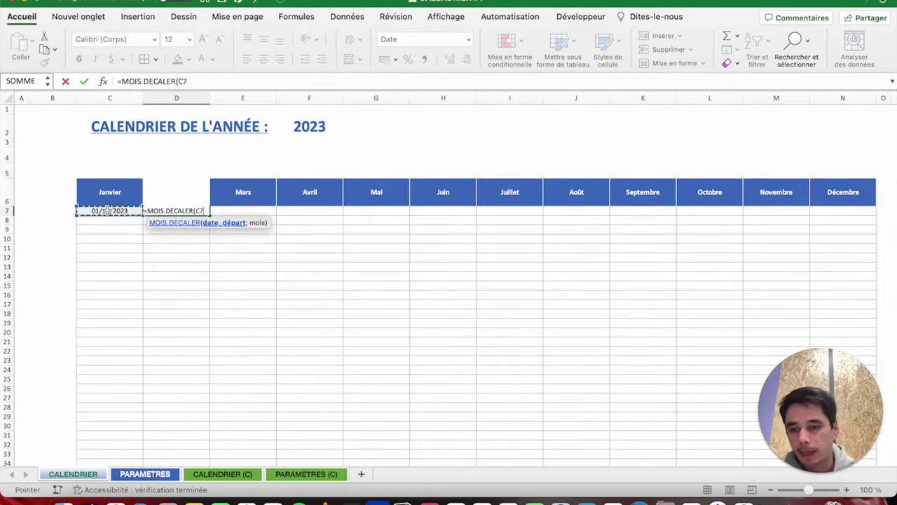
{"action": "type", "text": ";1"}
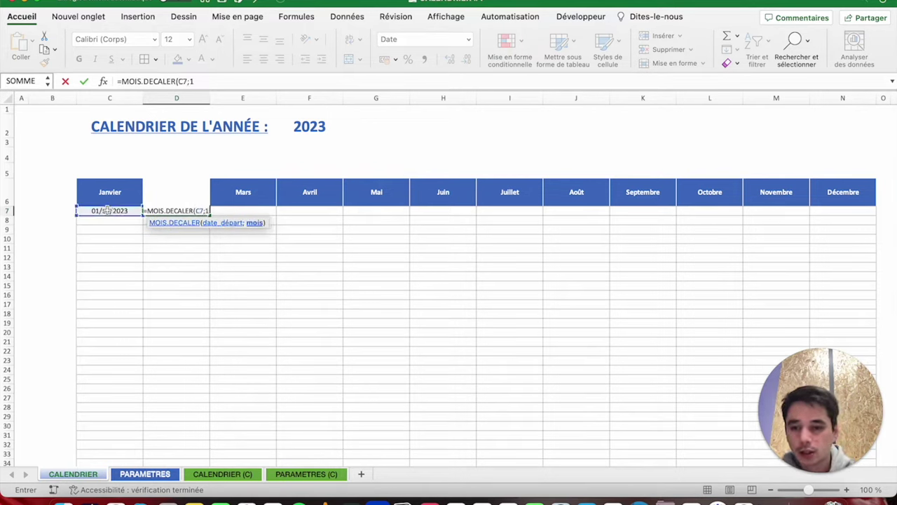